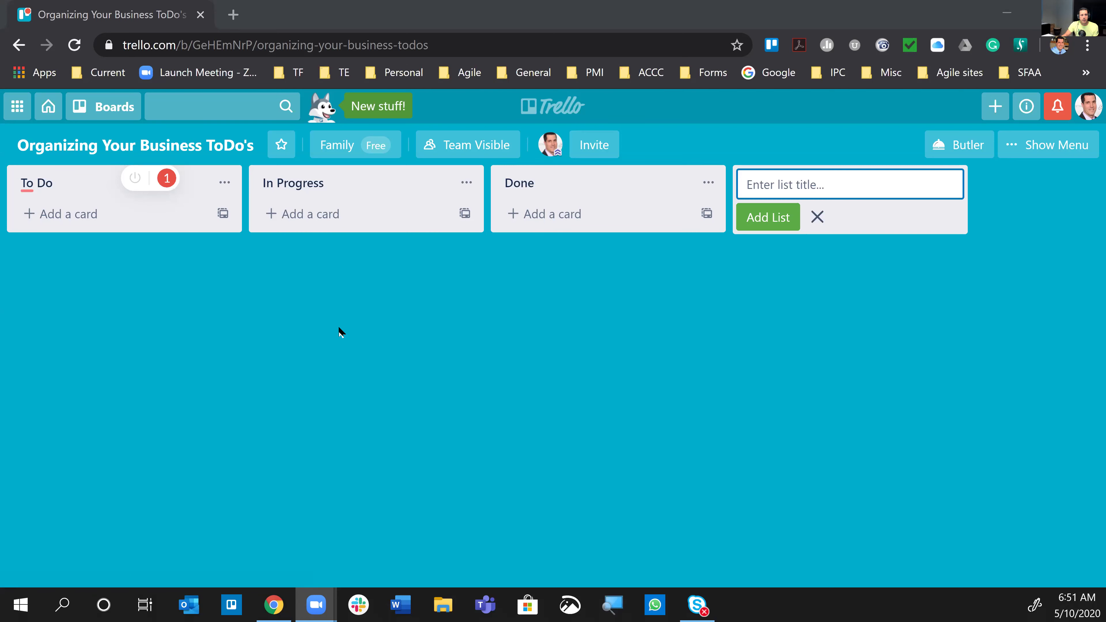
# - Add three cards titled "eat breafast", "lunch" and "Dinner" to the To Do list
pyautogui.click(86, 216)
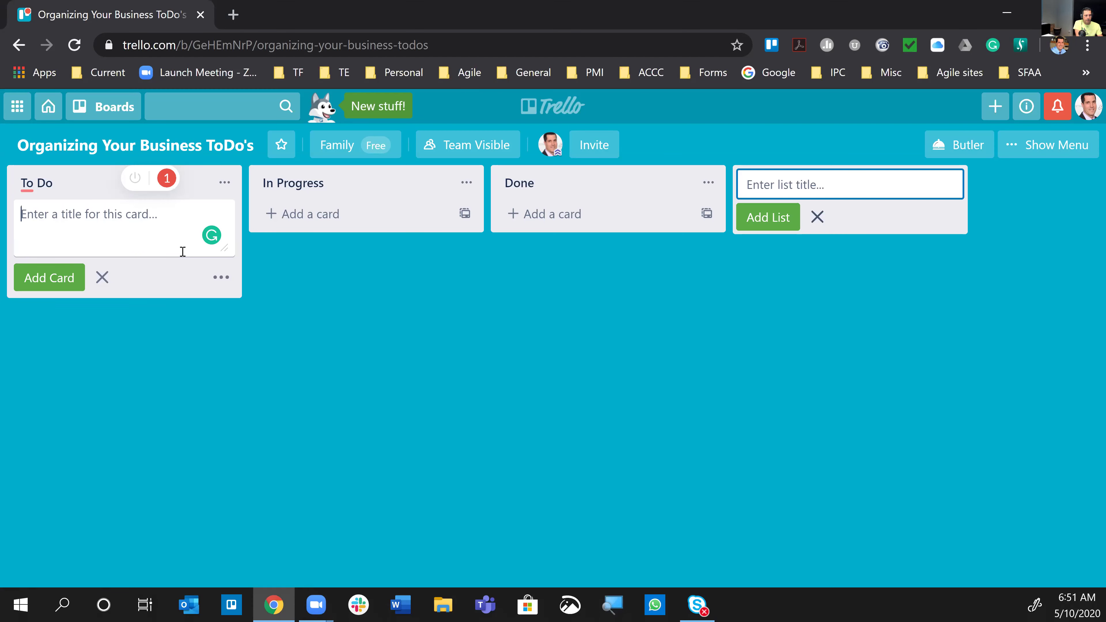
pyautogui.write('eat brea')
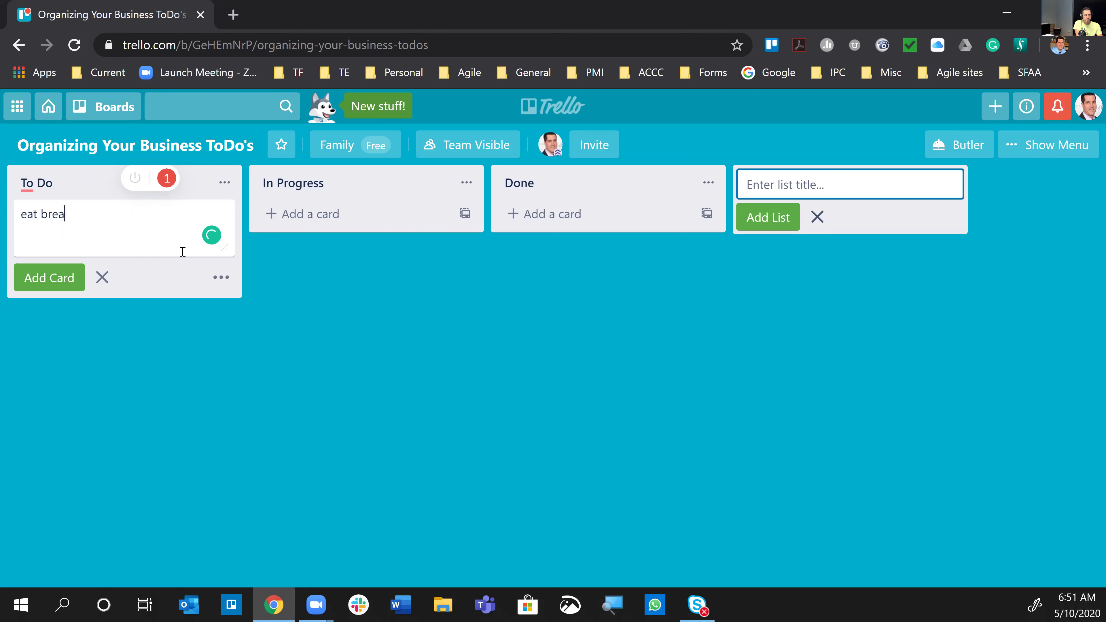
pyautogui.write('fast')
pyautogui.click(65, 279)
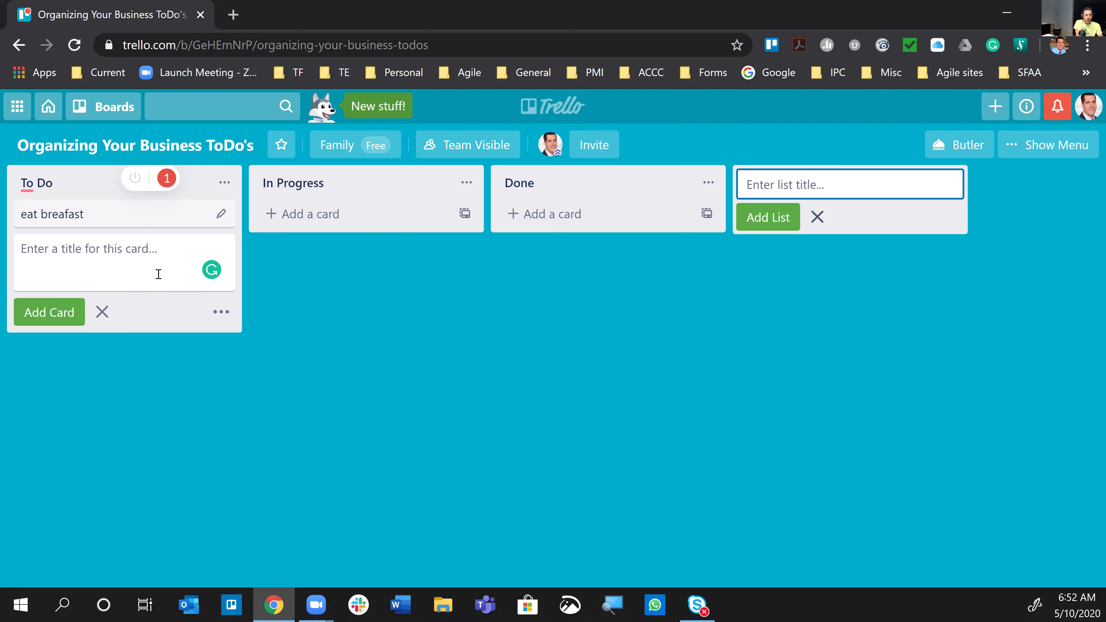
pyautogui.write('lunch')
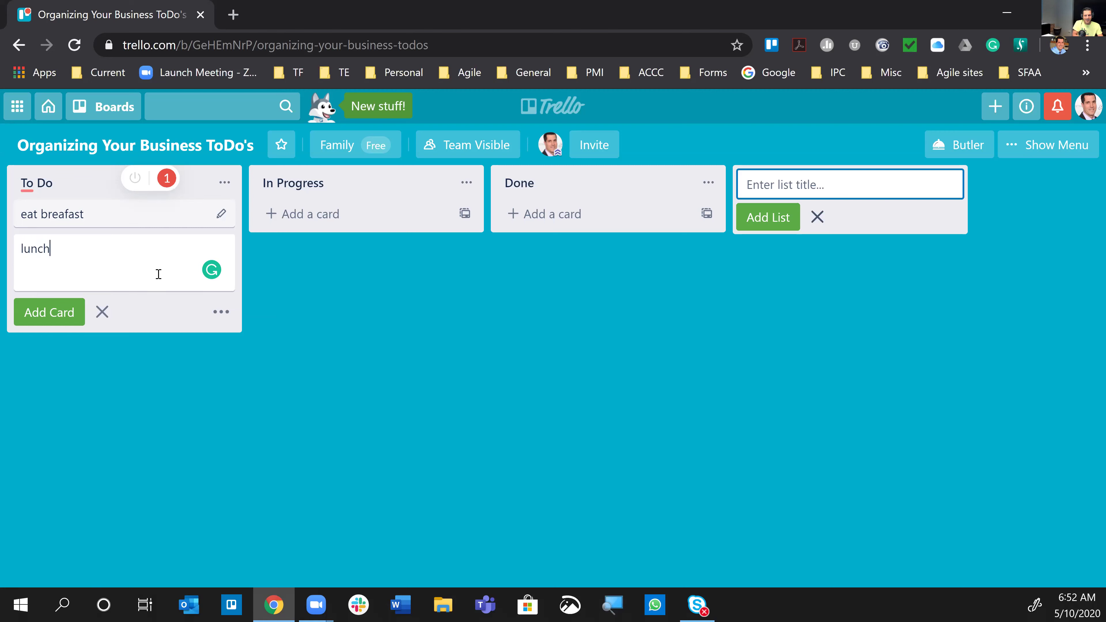
pyautogui.click(36, 317)
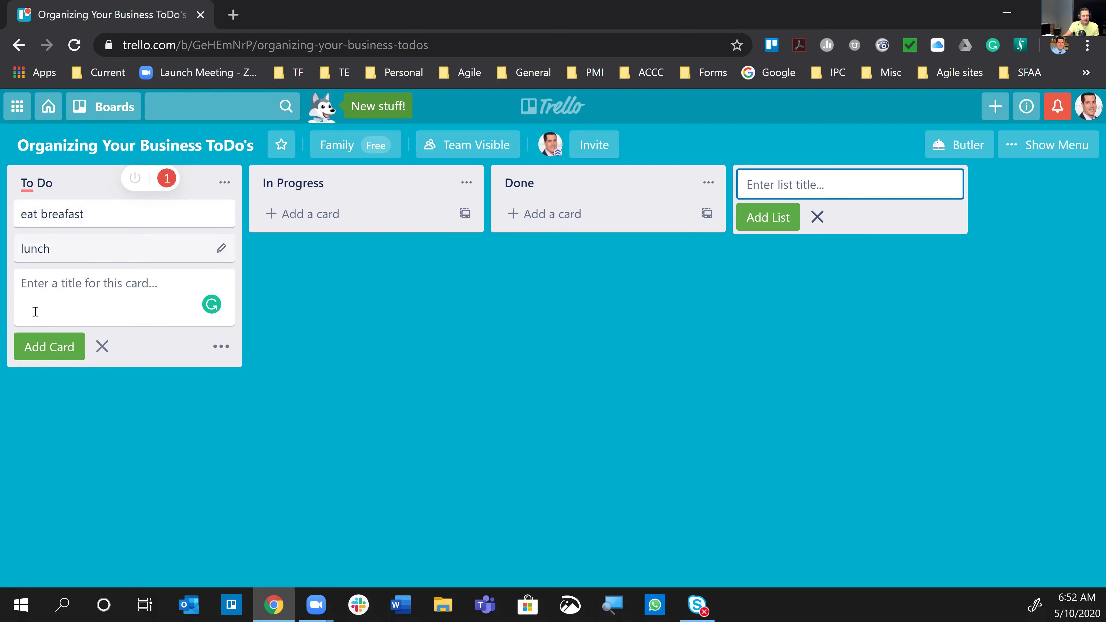
pyautogui.write('Dinner')
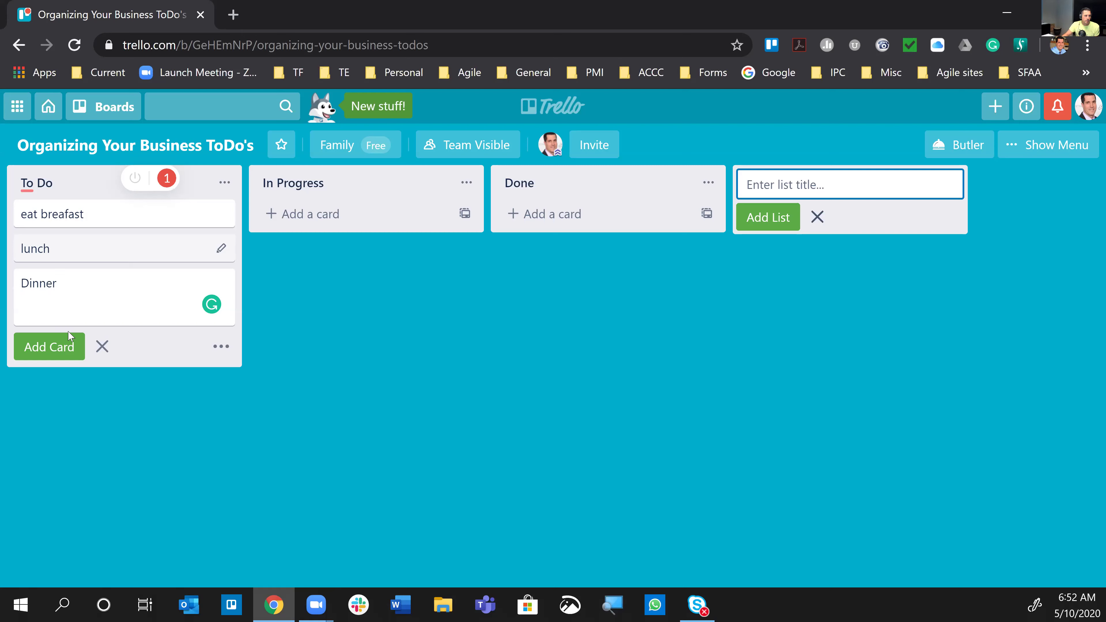
pyautogui.click(66, 348)
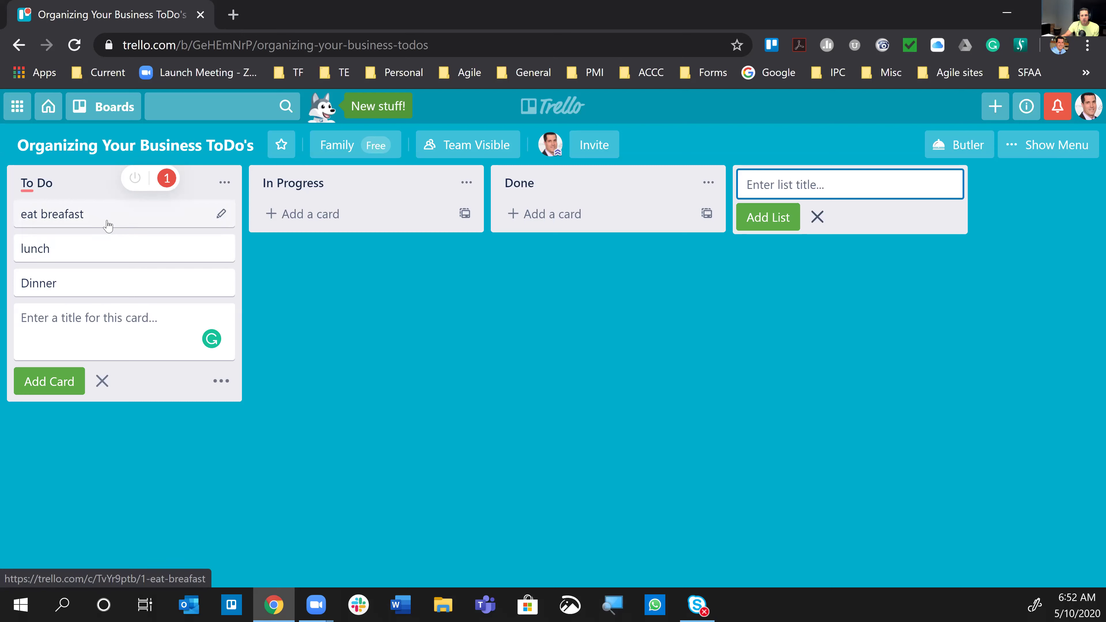
# - Move the "eat breafast" card from To Do to In Progress and on to Done
pyautogui.moveTo(103, 213); pyautogui.dragTo(313, 234)
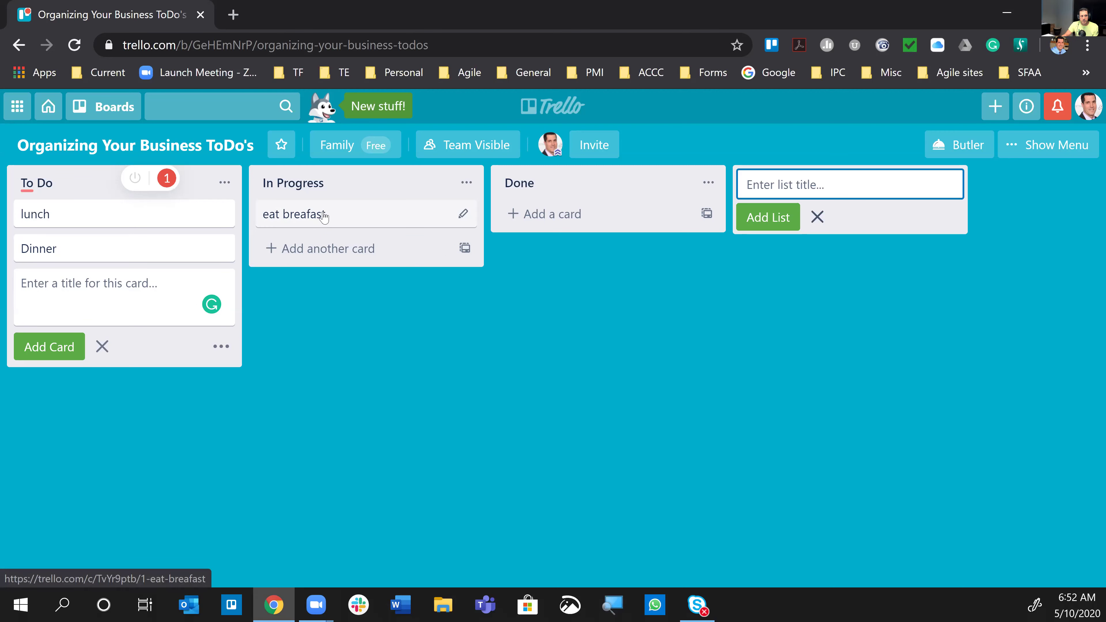
pyautogui.moveTo(351, 227); pyautogui.dragTo(574, 212)
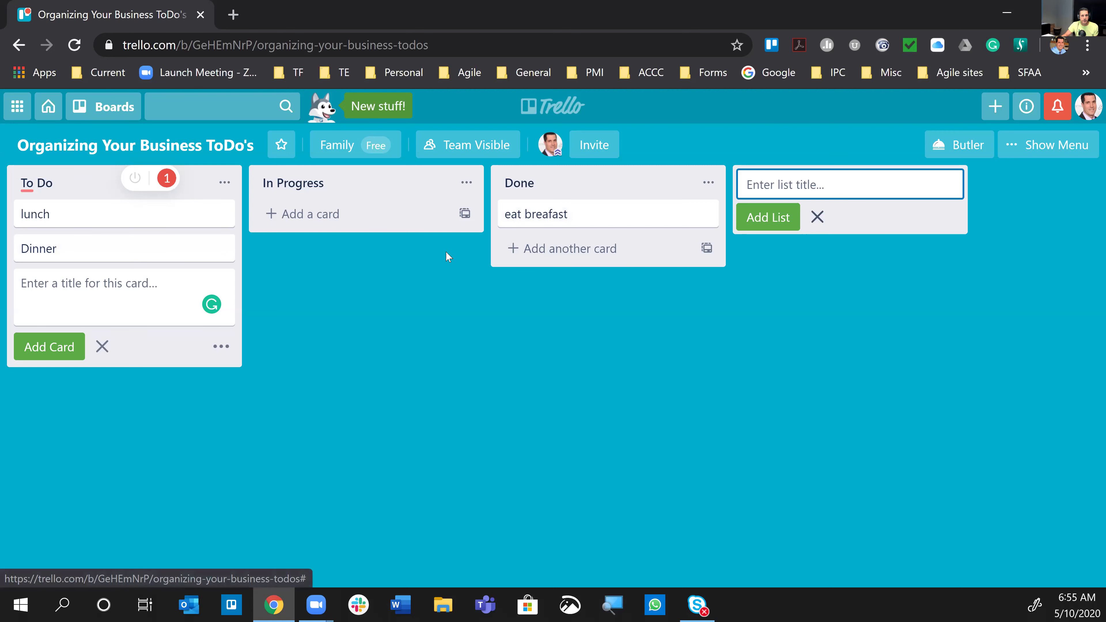
# - View the details of the "lunch" card and close it again
pyautogui.click(105, 224)
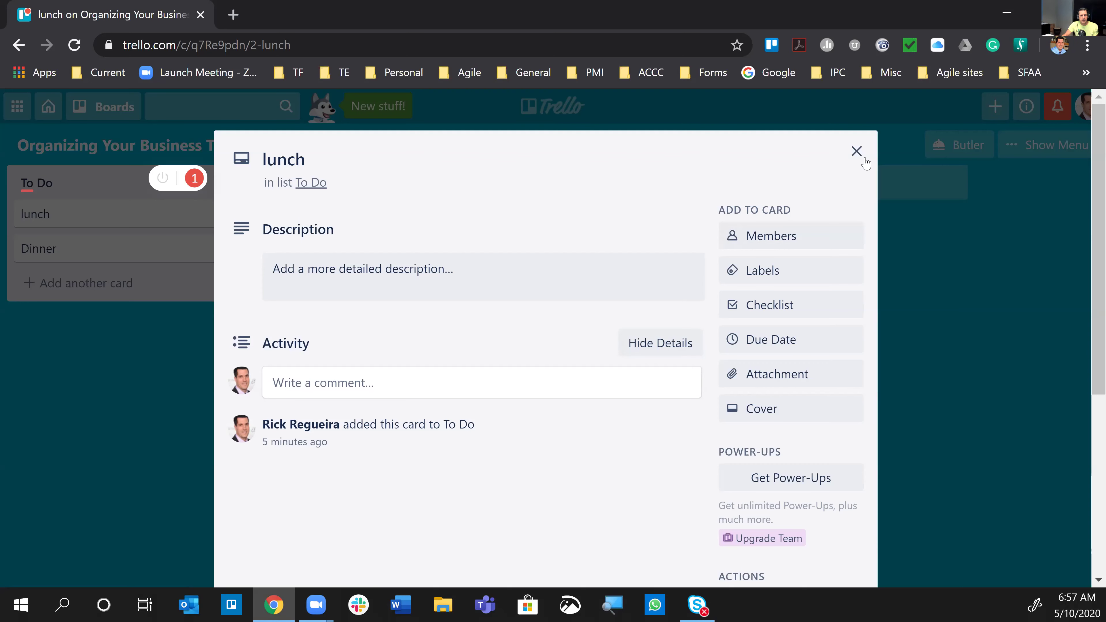
pyautogui.click(856, 152)
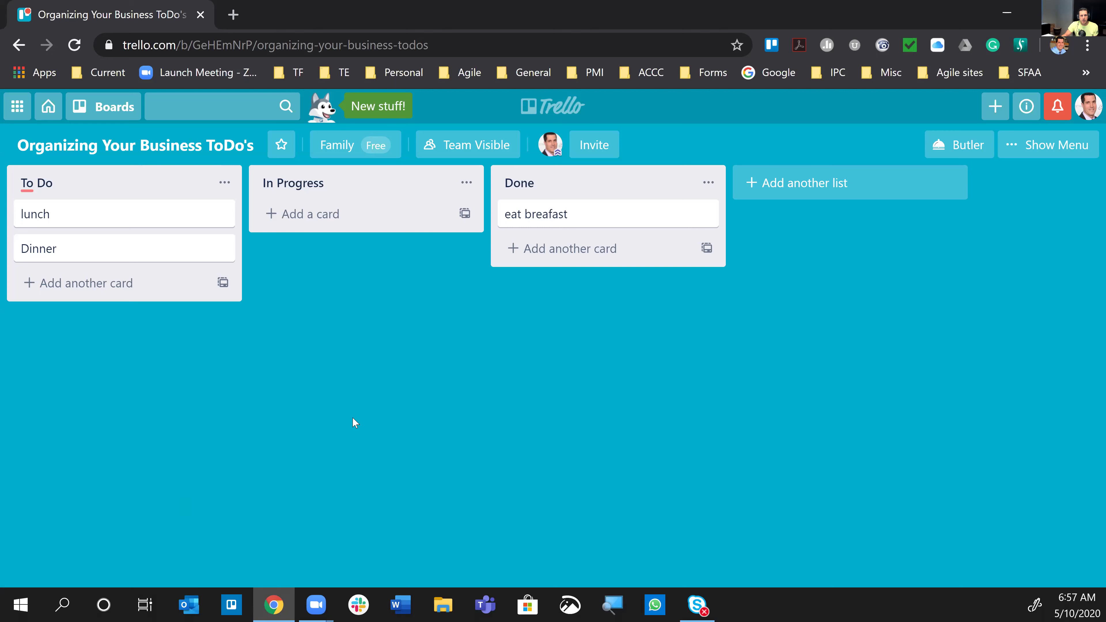
# - Create a list titled "Ideas" and place it before the To Do list
pyautogui.click(800, 184)
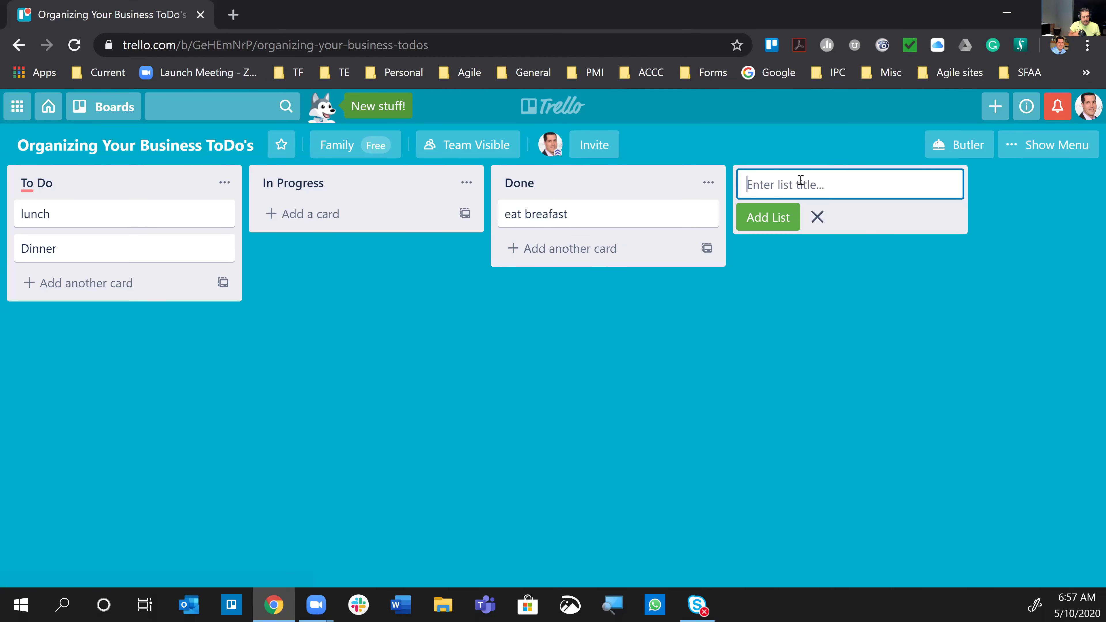
pyautogui.write('Ideas')
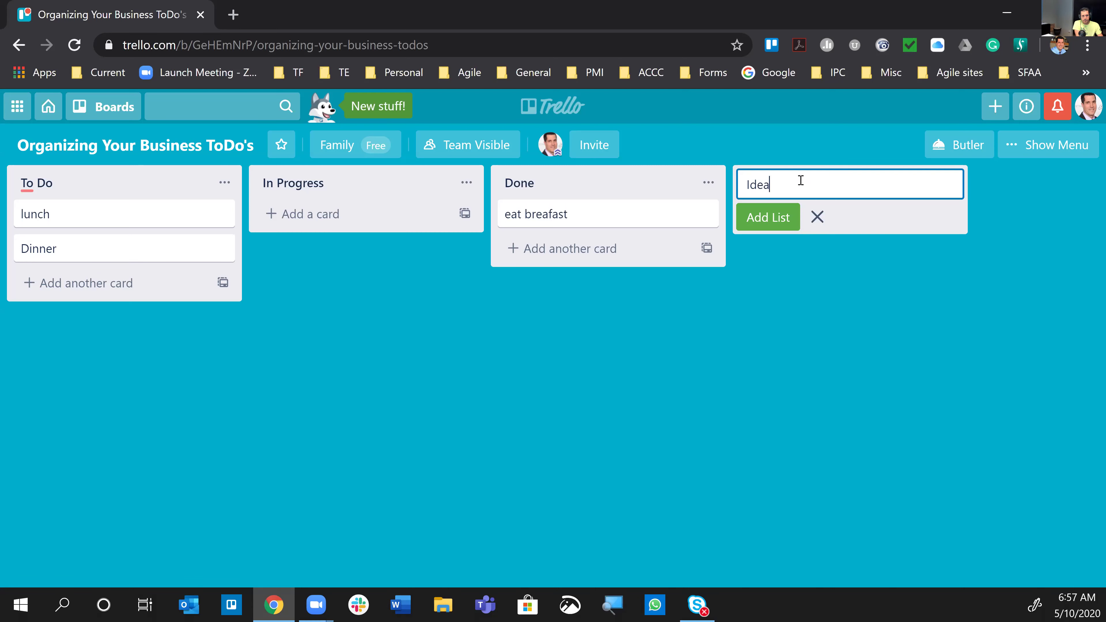
pyautogui.click(758, 226)
pyautogui.moveTo(768, 187); pyautogui.dragTo(164, 184)
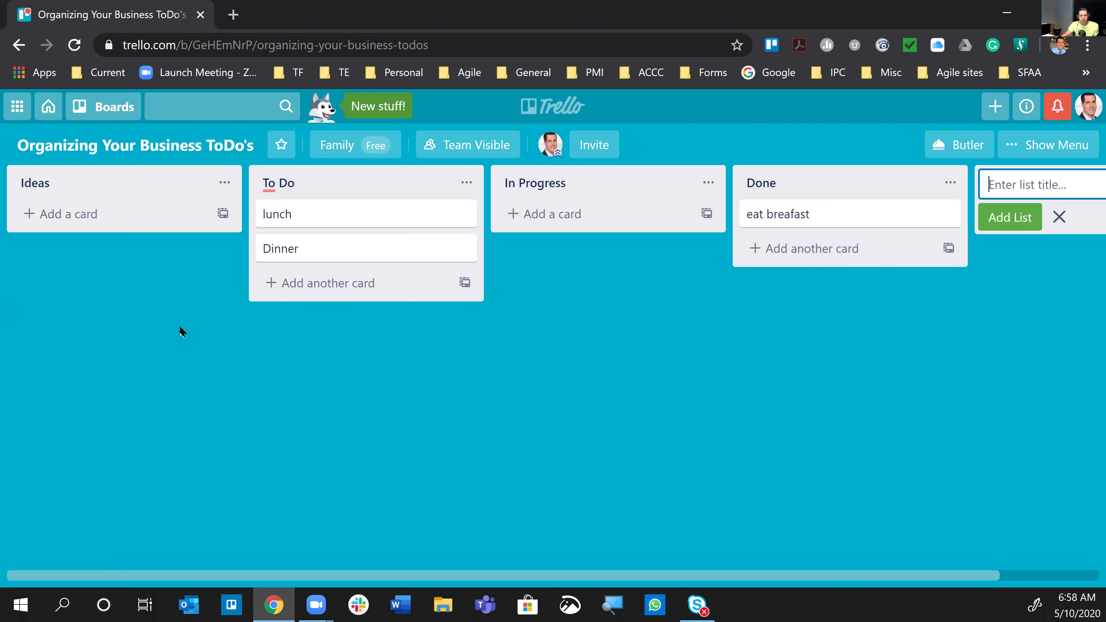
# - Add a card titled "open business" to the Ideas list and move it to the top of To Do
pyautogui.click(94, 213)
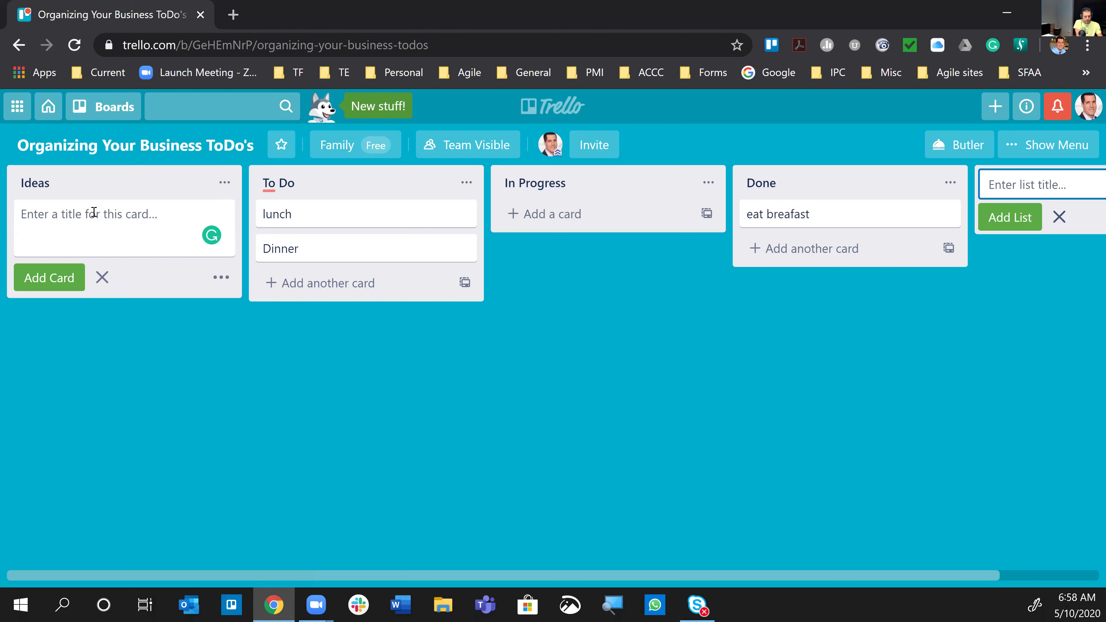
pyautogui.write('open bu')
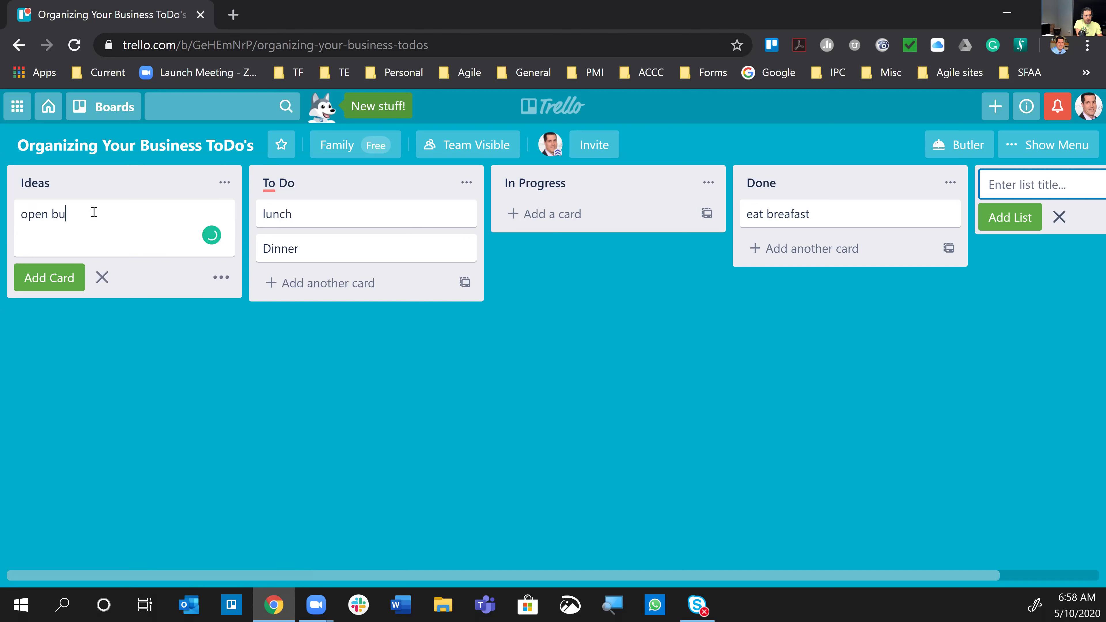
pyautogui.write('siness')
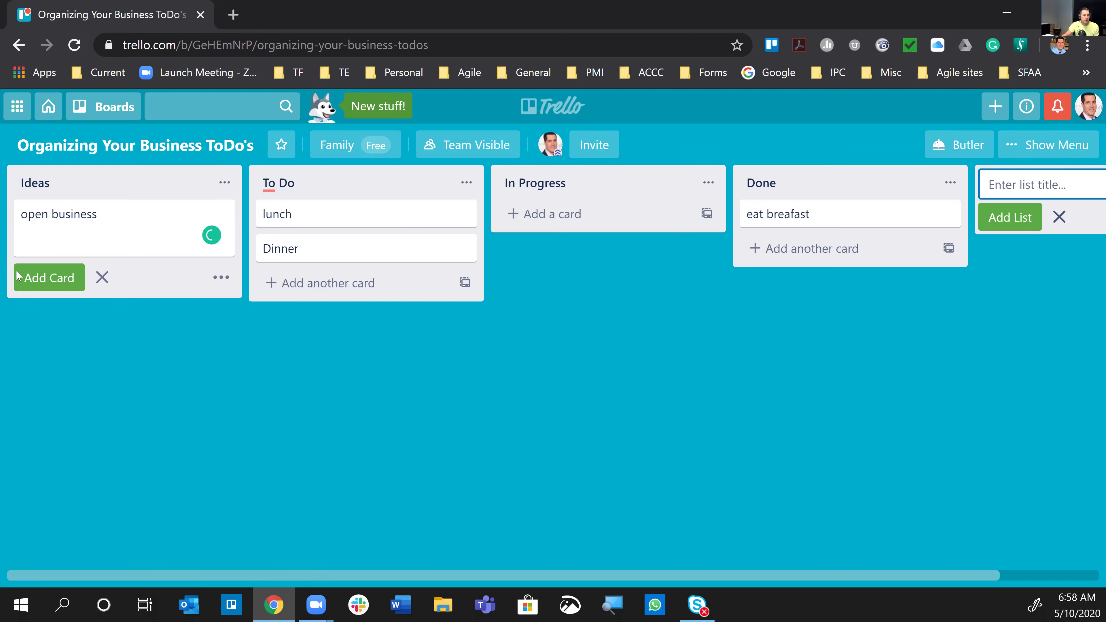
pyautogui.click(42, 281)
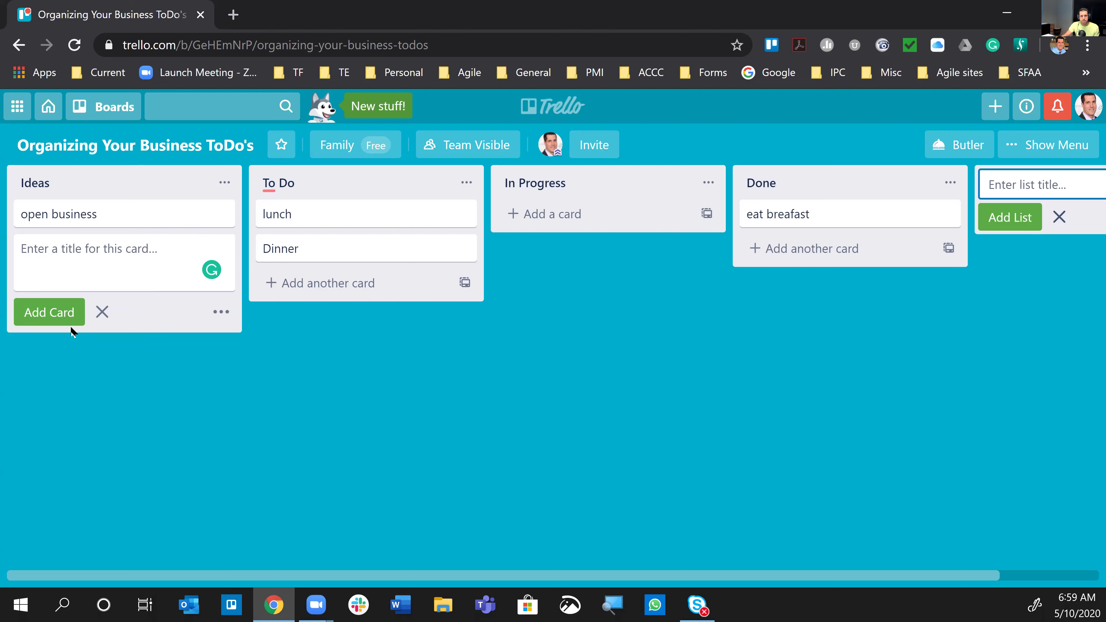
pyautogui.click(75, 320)
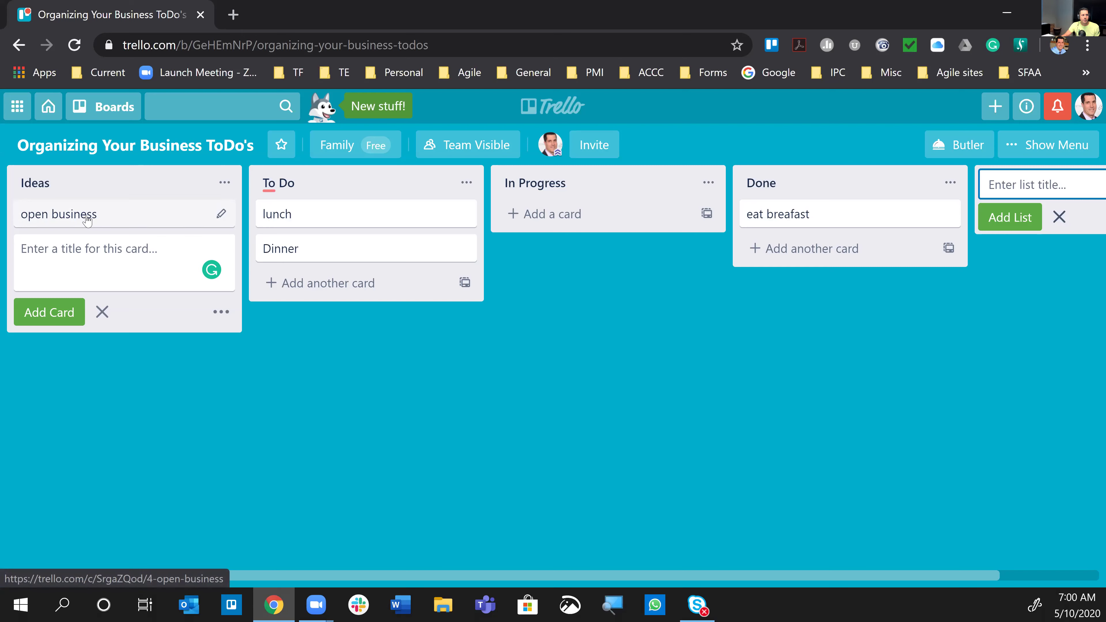
pyautogui.moveTo(87, 221); pyautogui.dragTo(317, 218)
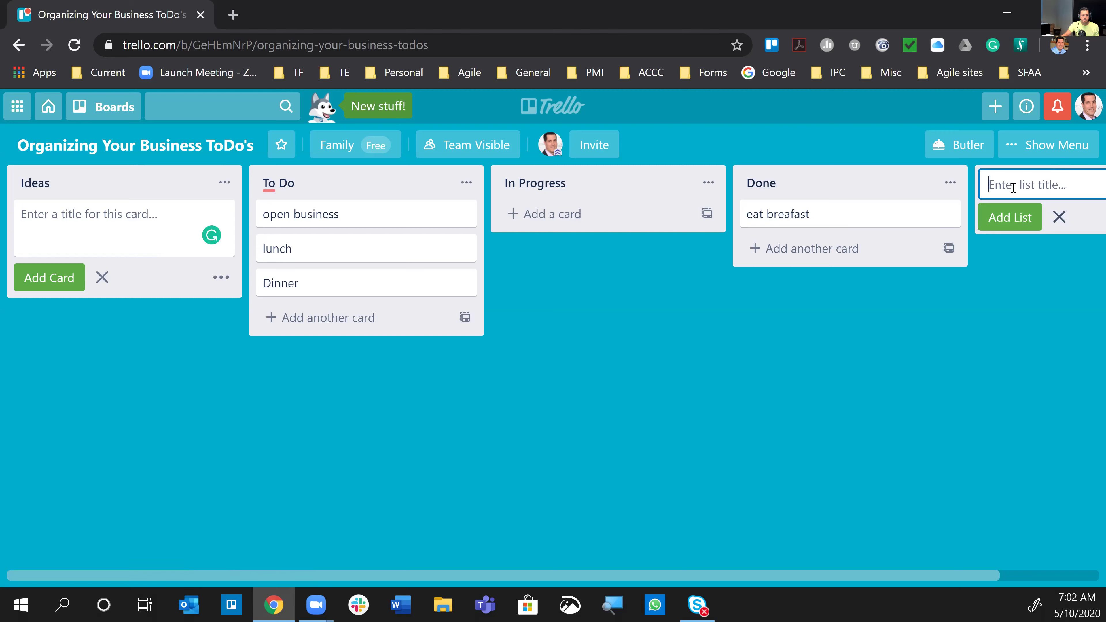
# - Create a list titled "Yearly to do" and make it the first list on the board, before Ideas
pyautogui.write('Ye')
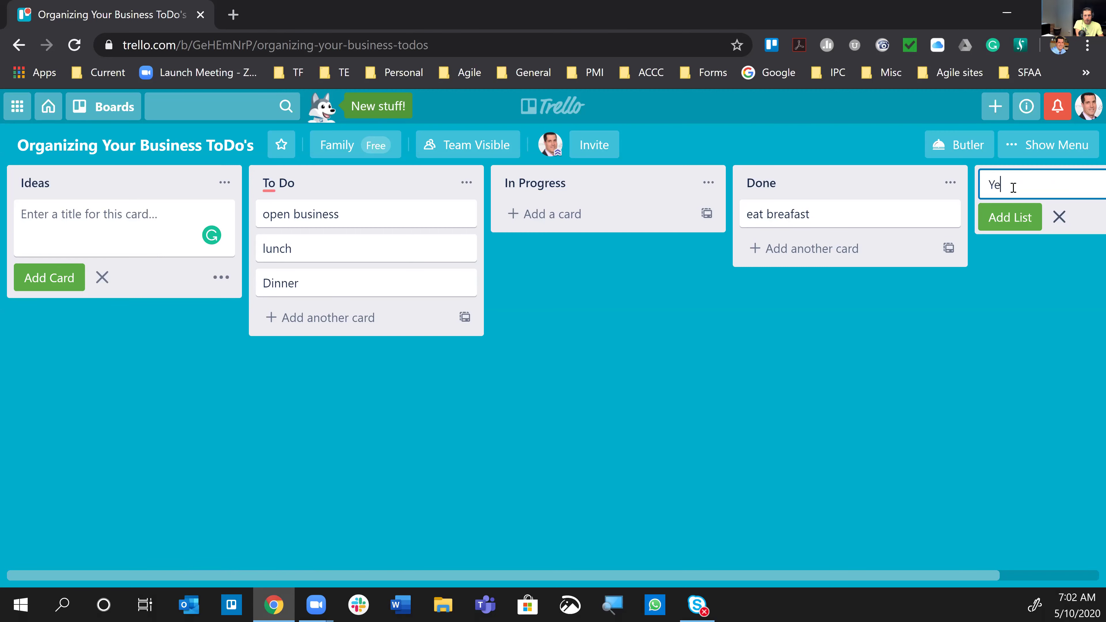
pyautogui.write('arly to do')
pyautogui.click(1025, 217)
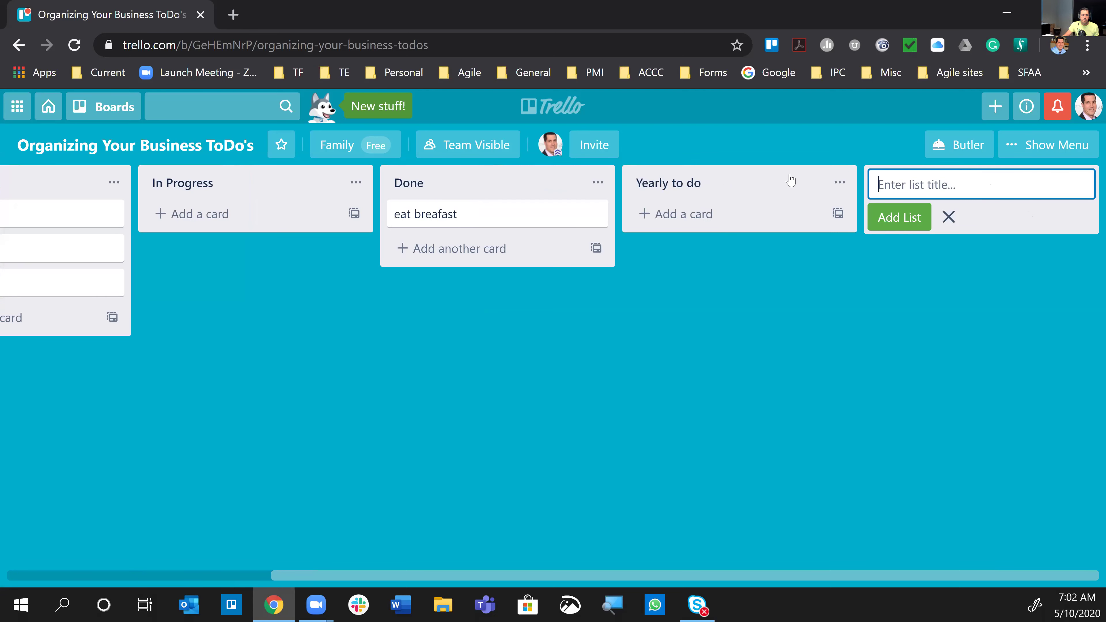
pyautogui.moveTo(785, 180); pyautogui.dragTo(160, 182)
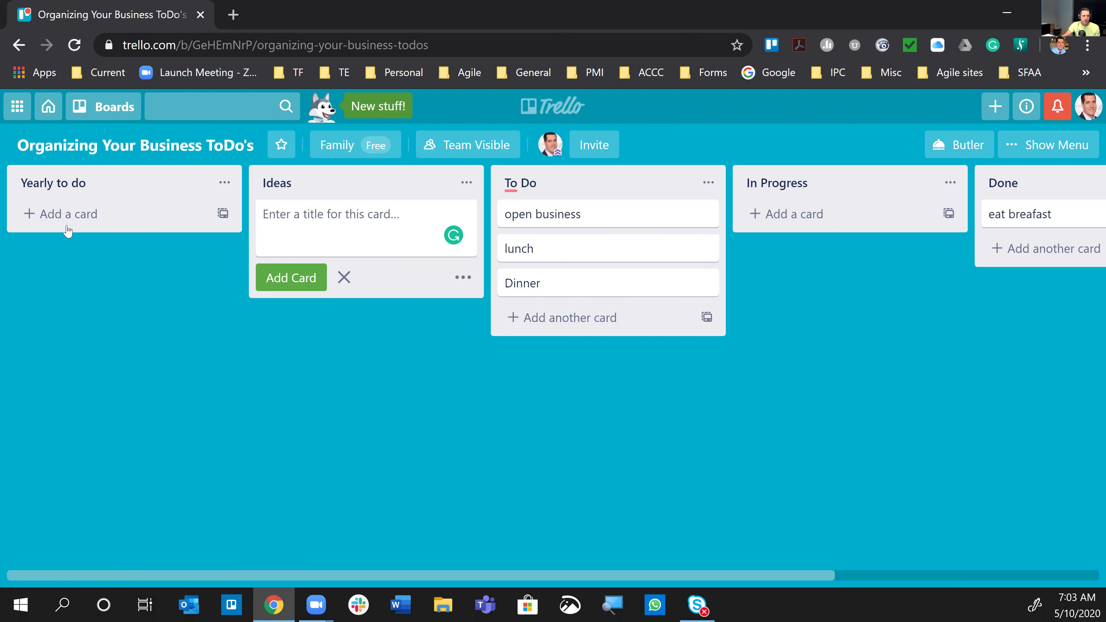
# - Add a card titled "taxes" to the "Yearly to do" list
pyautogui.click(67, 214)
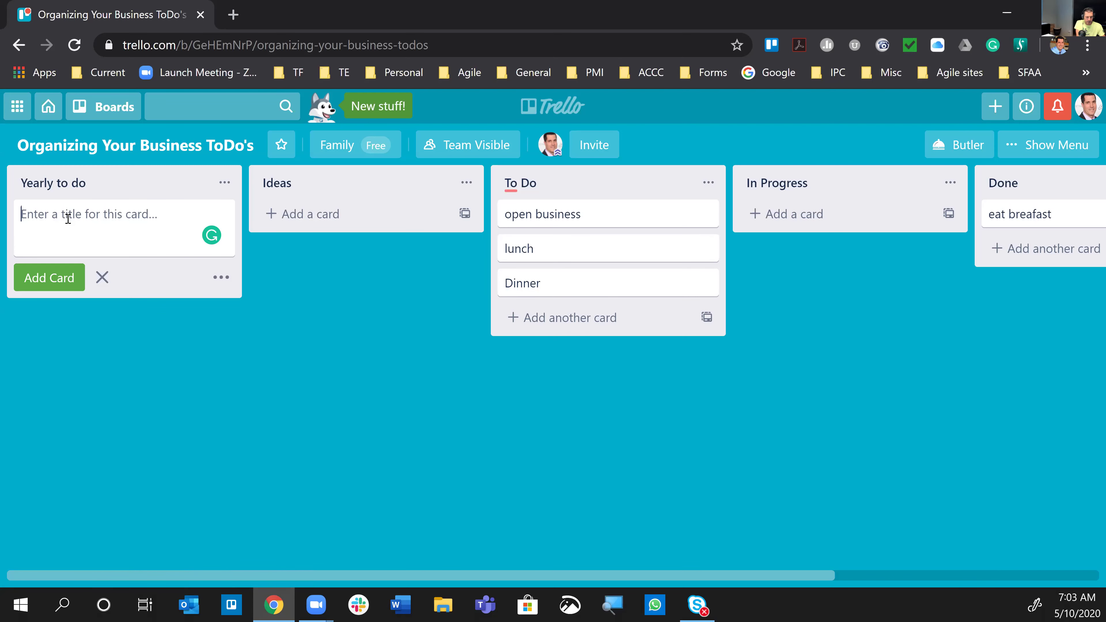
pyautogui.write('taxes')
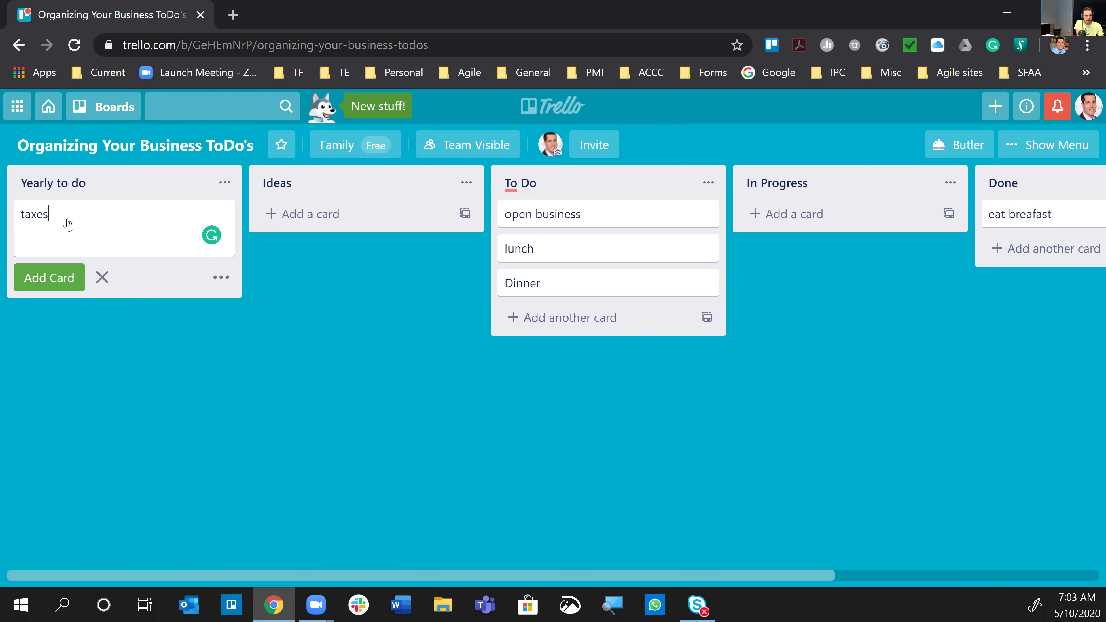
pyautogui.press('Return')
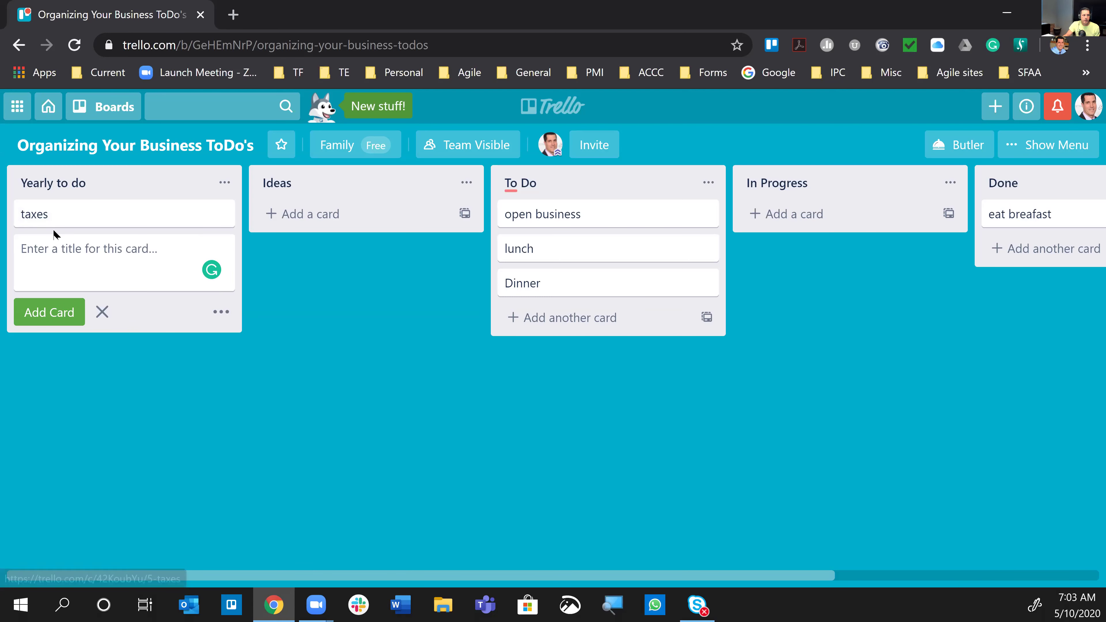
# - Set the due date of the "taxes" card to 5/17/2020, save it and close the card
pyautogui.click(66, 216)
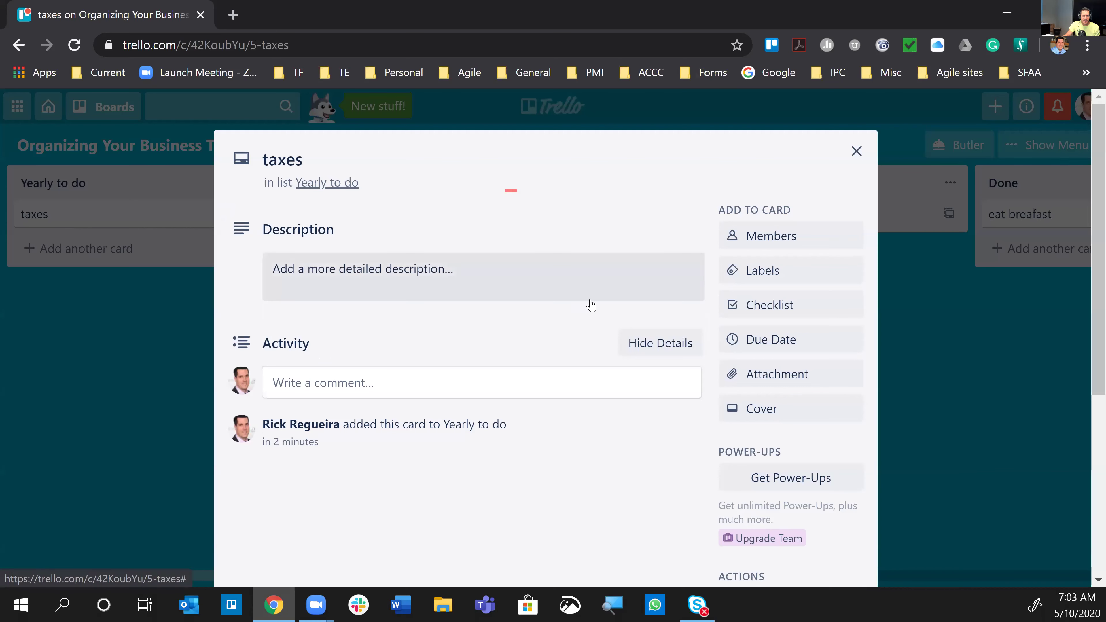
pyautogui.click(776, 340)
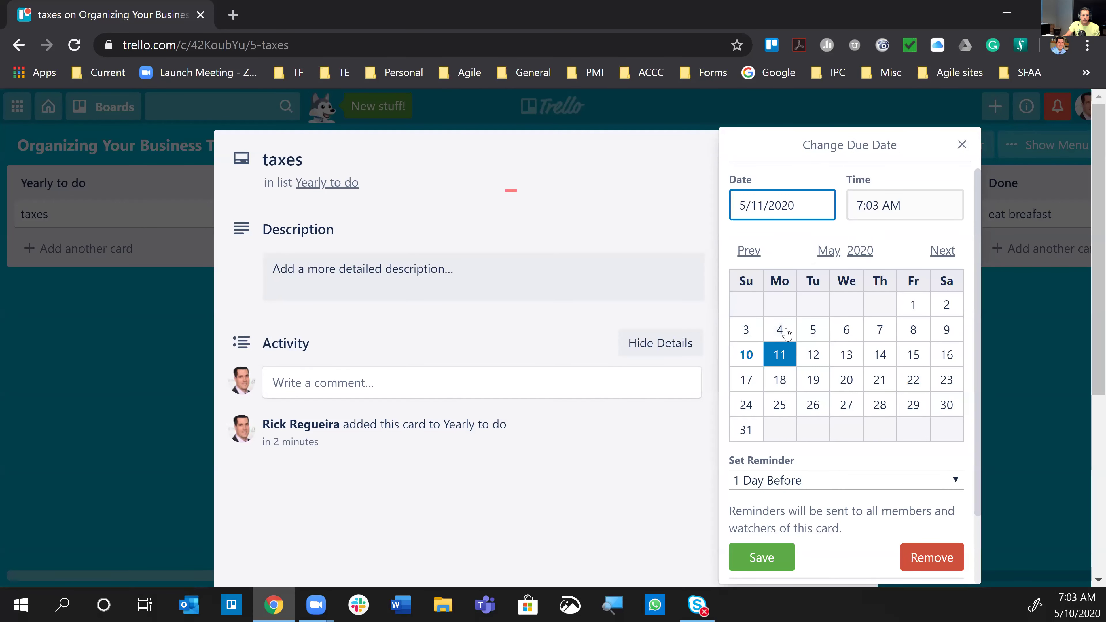
pyautogui.click(752, 386)
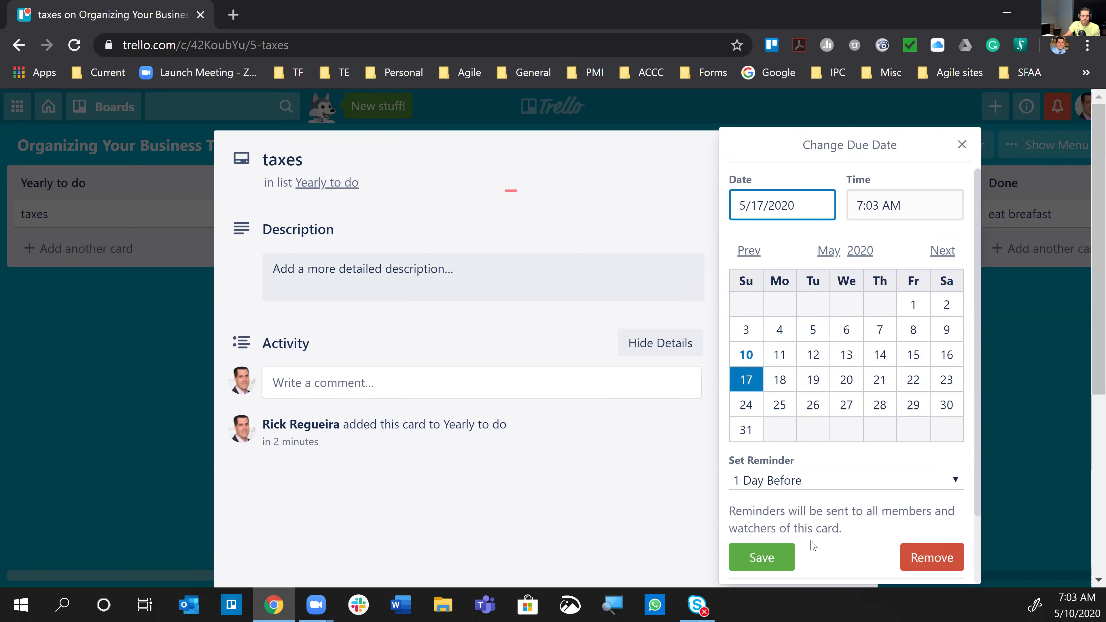
pyautogui.click(761, 562)
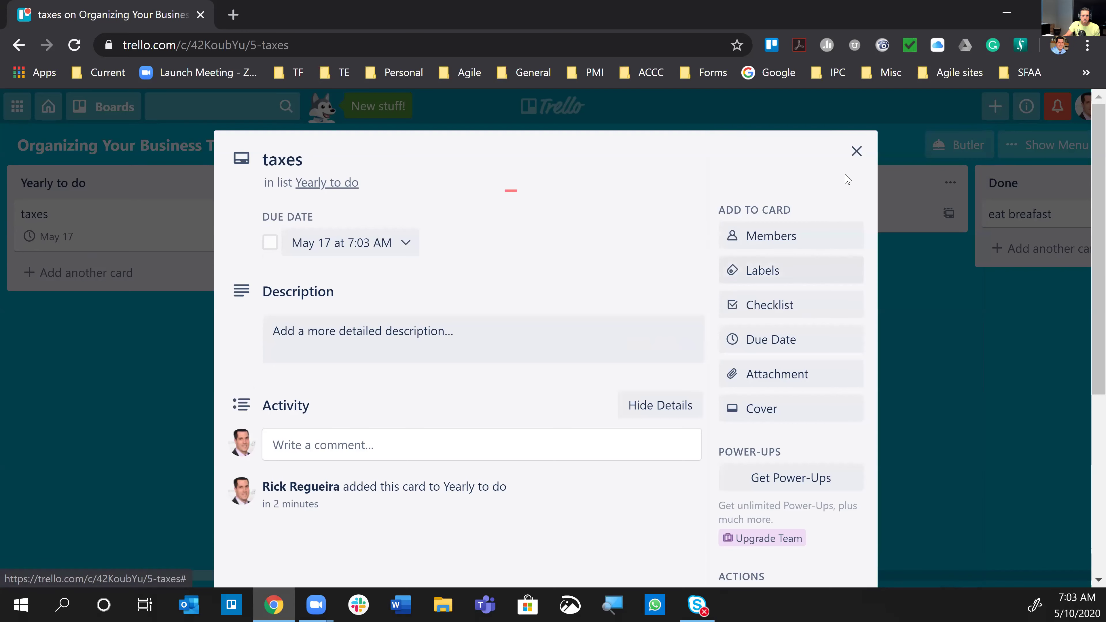
pyautogui.click(855, 152)
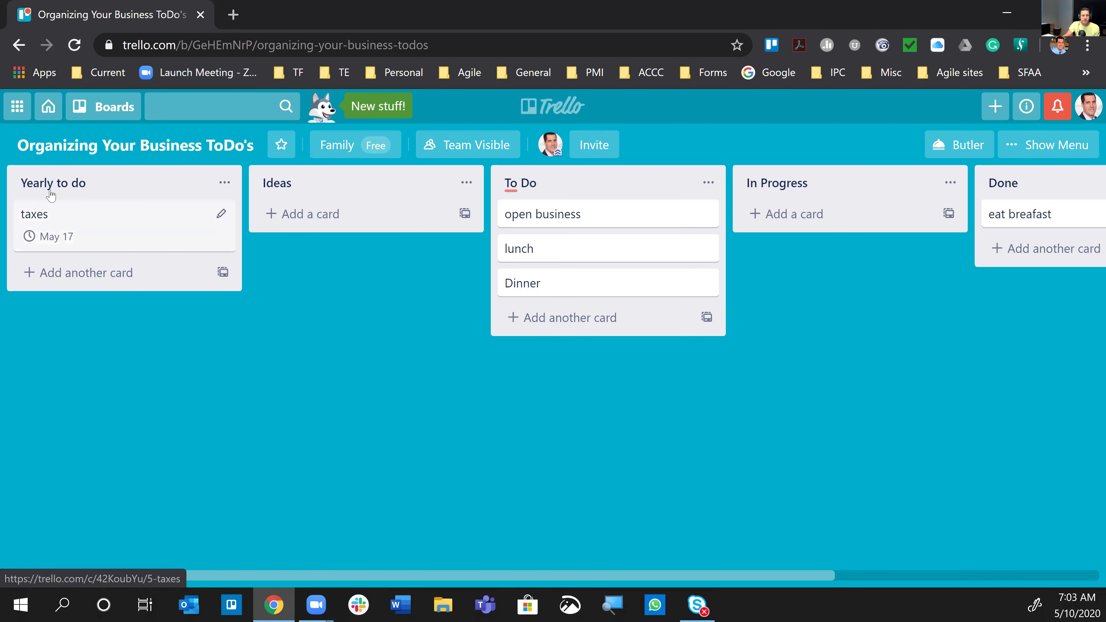
# - Reopen the details of the "taxes" card in the "Yearly to do" list
pyautogui.moveTo(67, 236)
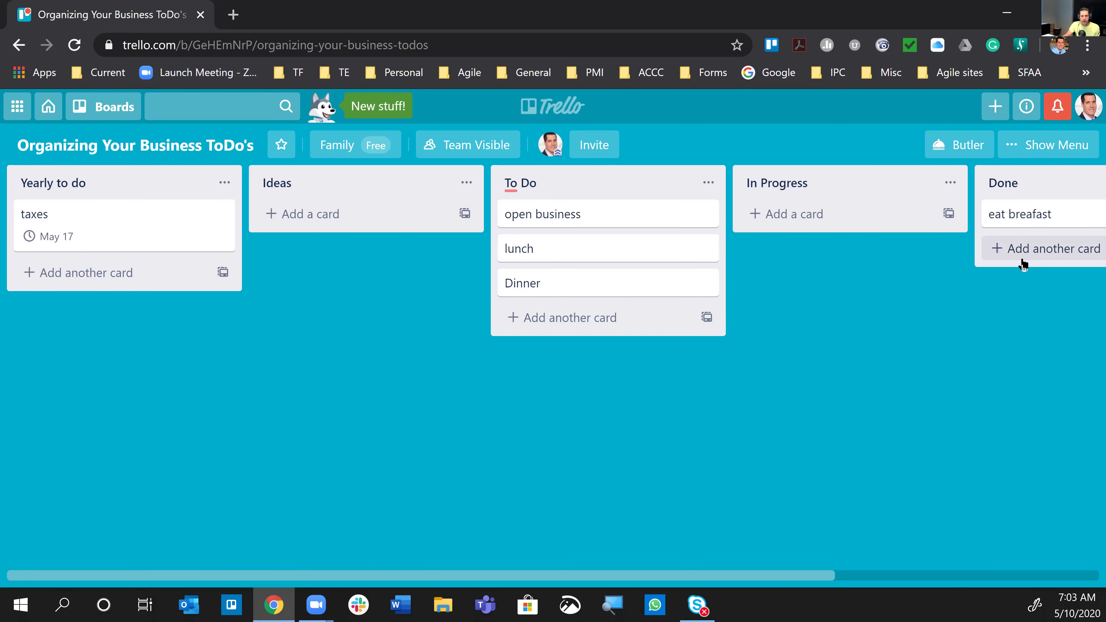
pyautogui.click(140, 234)
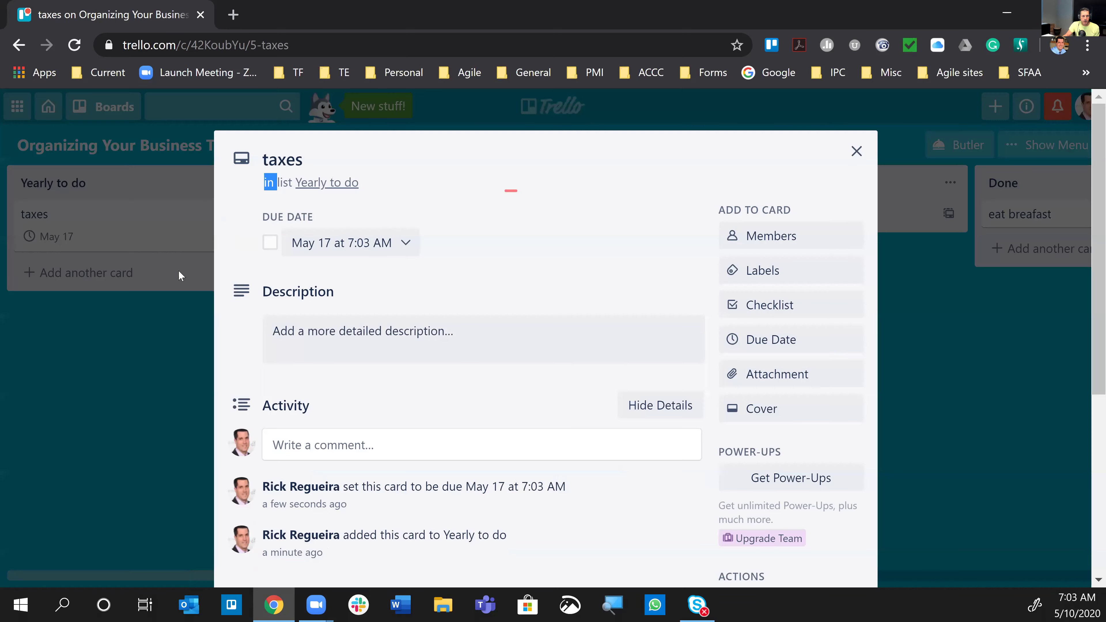
pyautogui.click(383, 335)
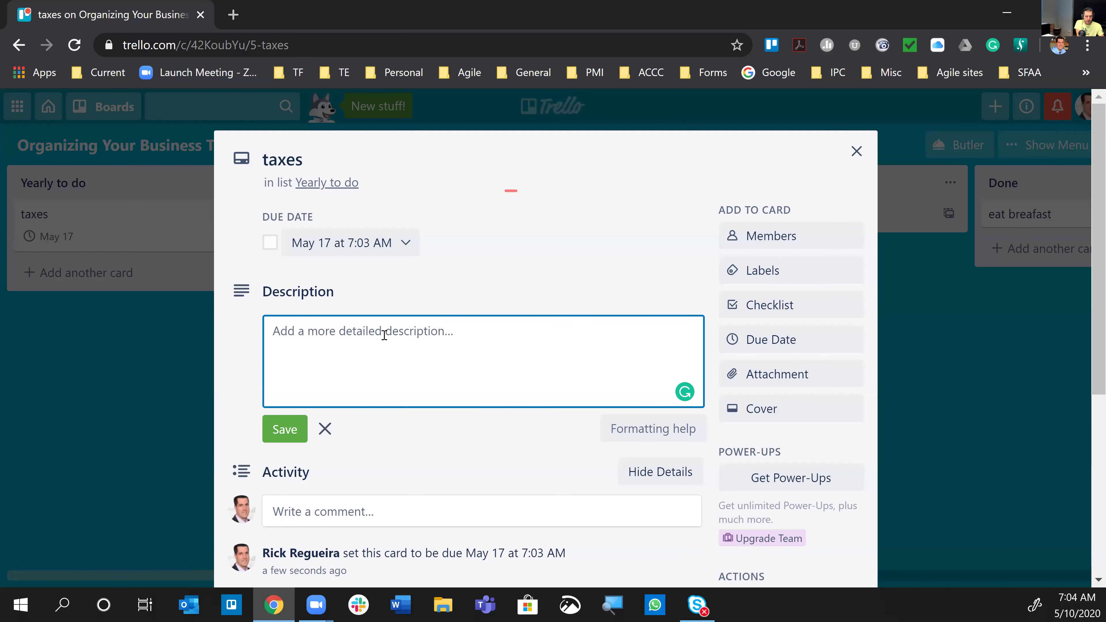
pyautogui.write('pa')
pyautogui.press('BackSpace')
pyautogui.press('BackSpace')
# - Add the comment "paid the fee" to the "taxes" card and save it
pyautogui.click(382, 522)
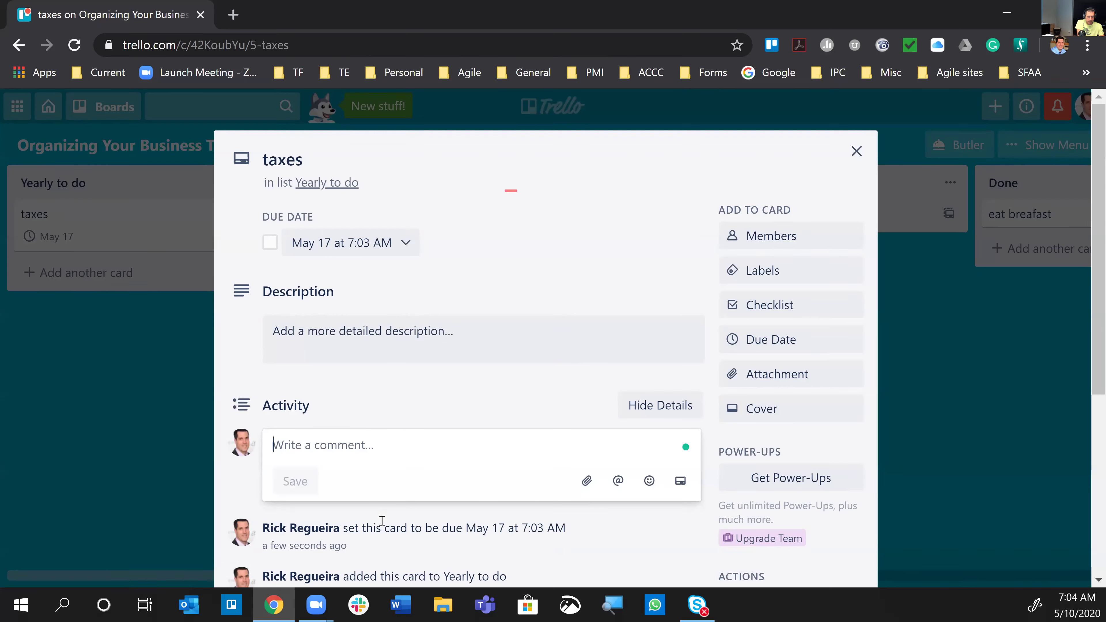
pyautogui.write('paid the ')
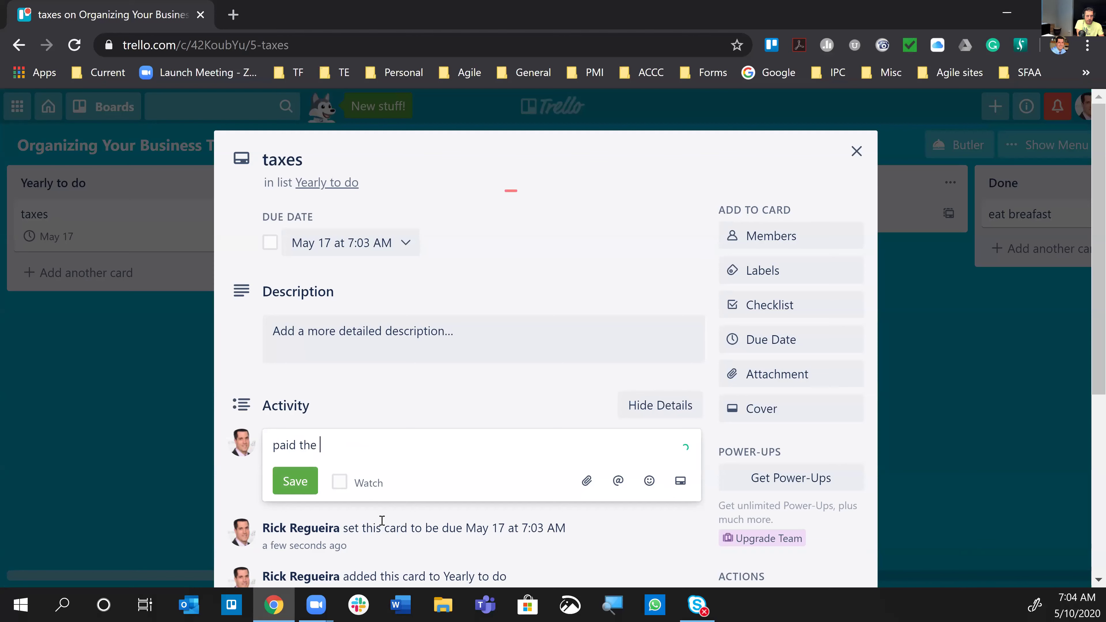
pyautogui.write('fee')
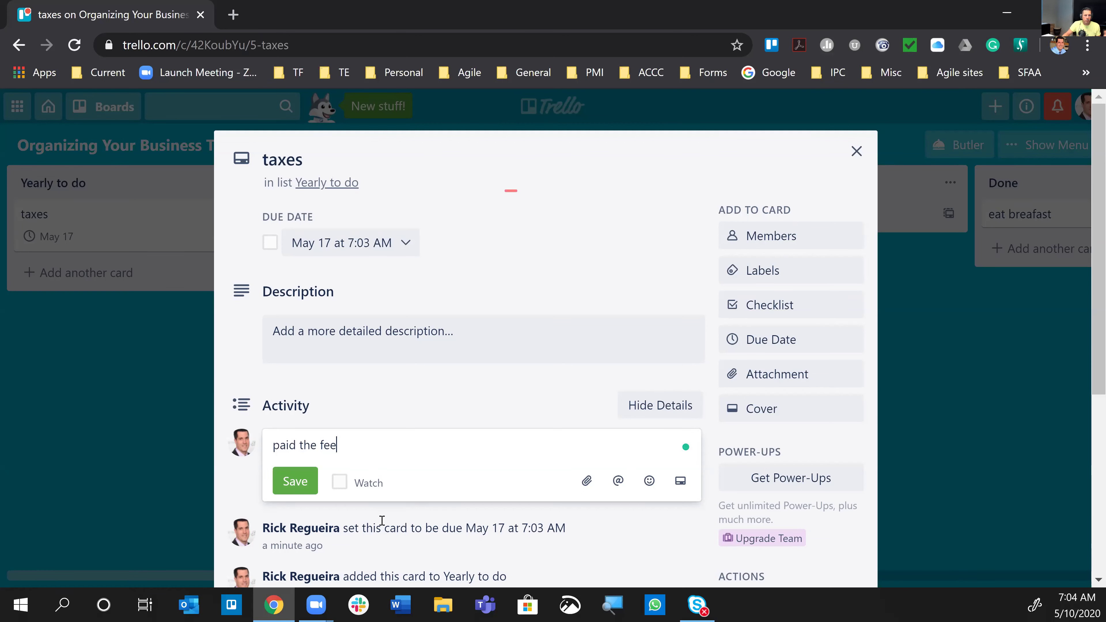
pyautogui.click(293, 482)
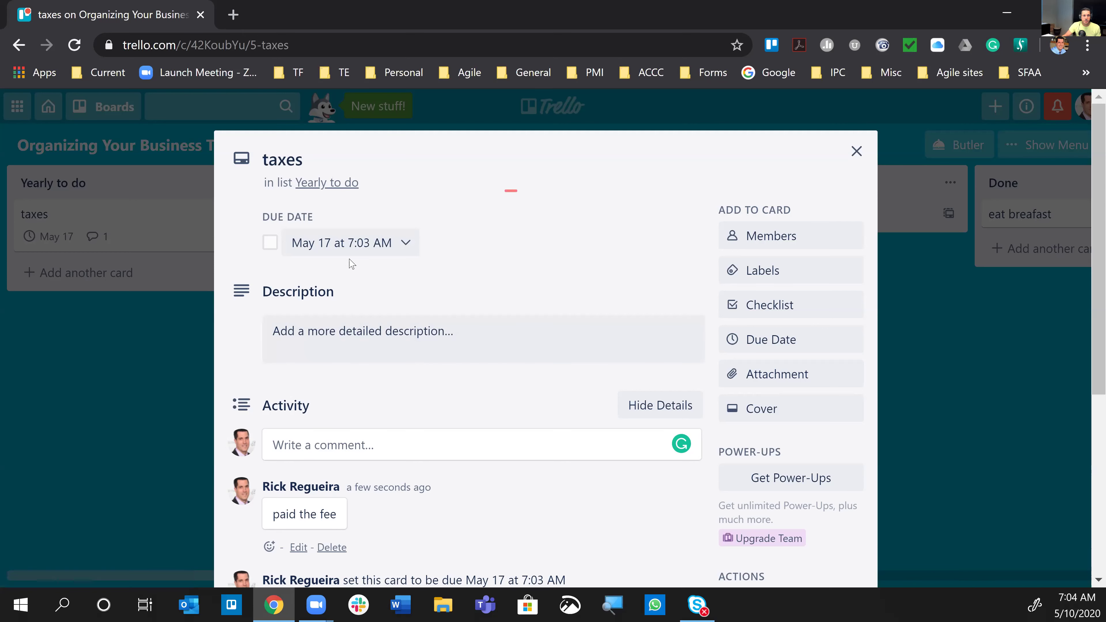
# - Set the due date of the "taxes" card to 5/17/2021, save it and close the card
pyautogui.click(374, 243)
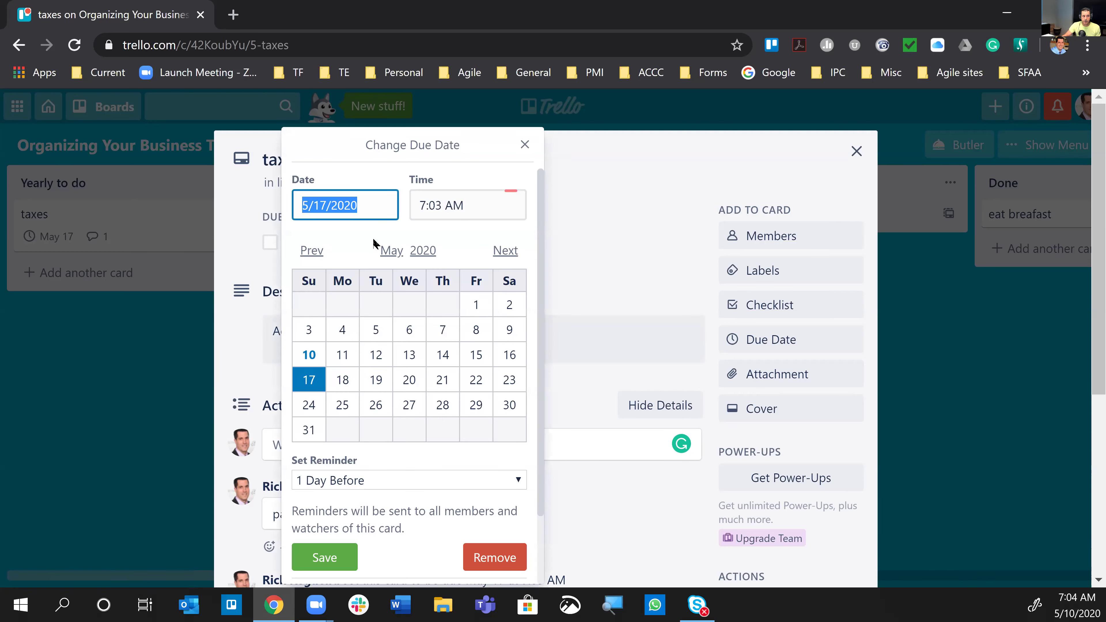
pyautogui.click(365, 206)
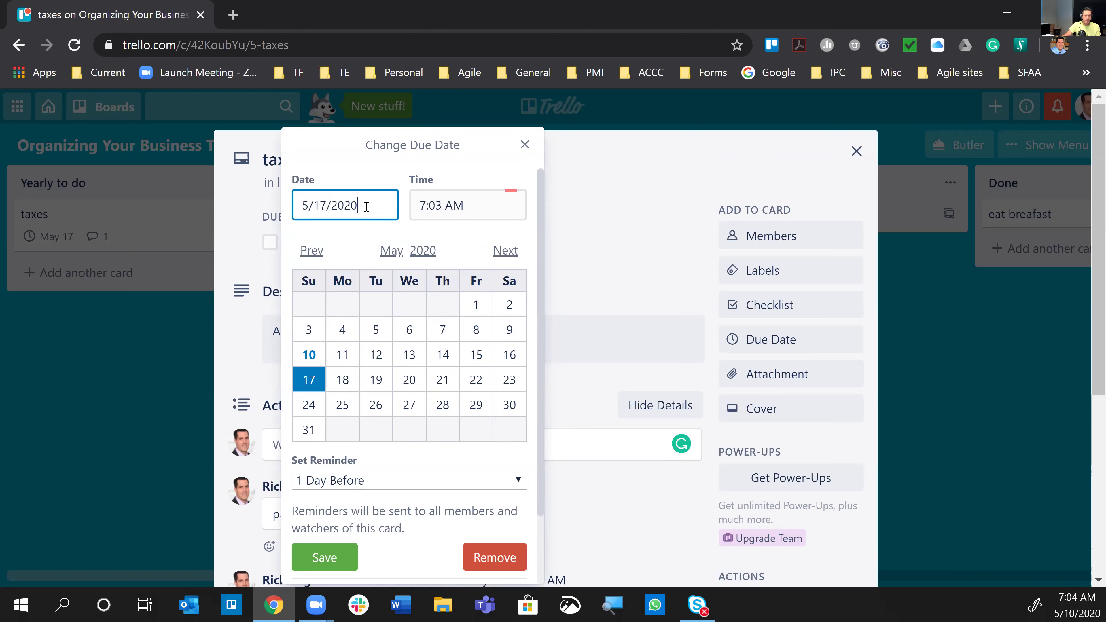
pyautogui.press('BackSpace')
pyautogui.write('1')
pyautogui.click(331, 558)
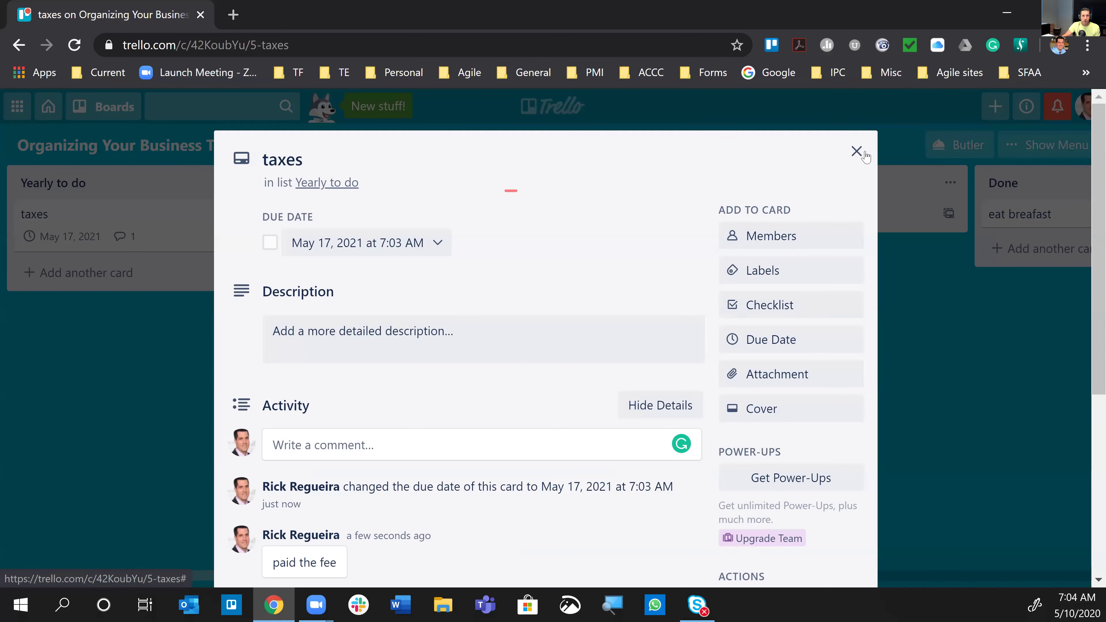
pyautogui.click(857, 152)
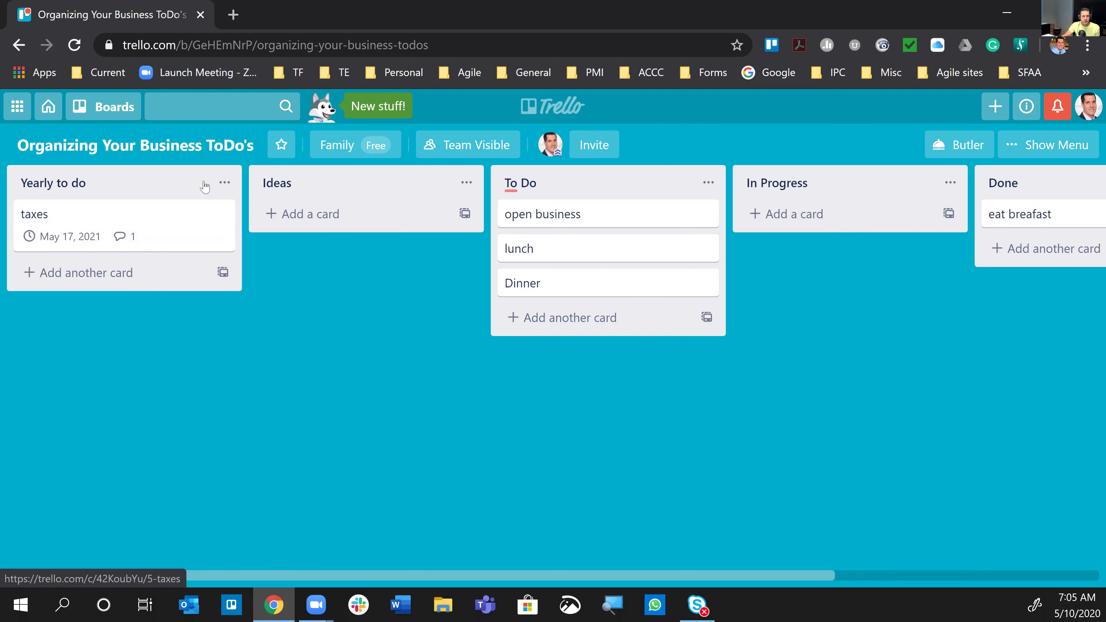
pyautogui.click(225, 180)
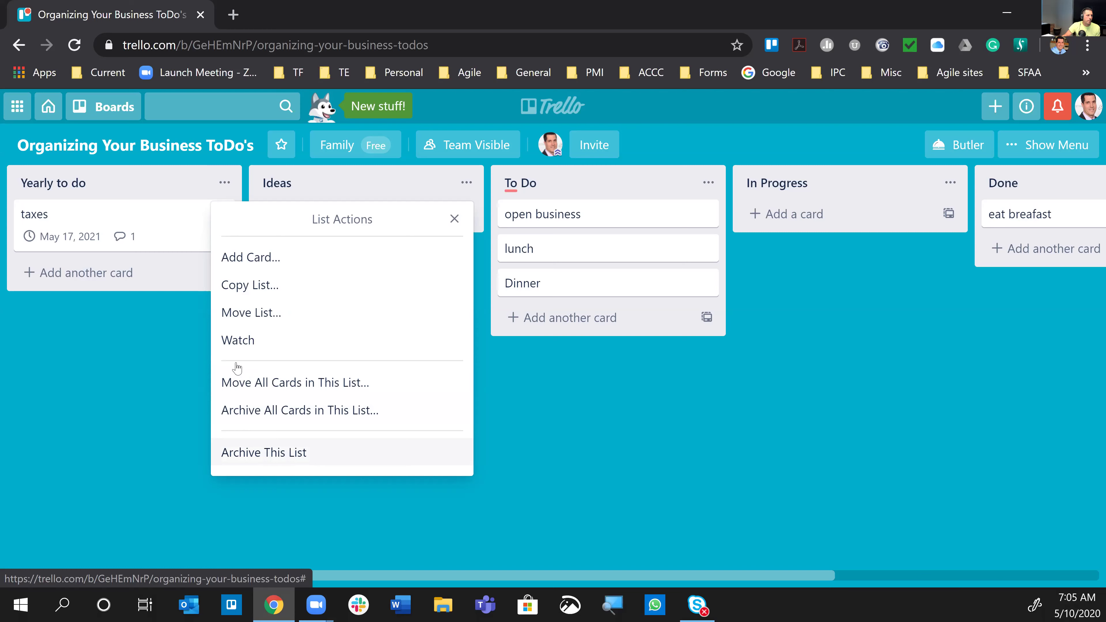
pyautogui.click(173, 236)
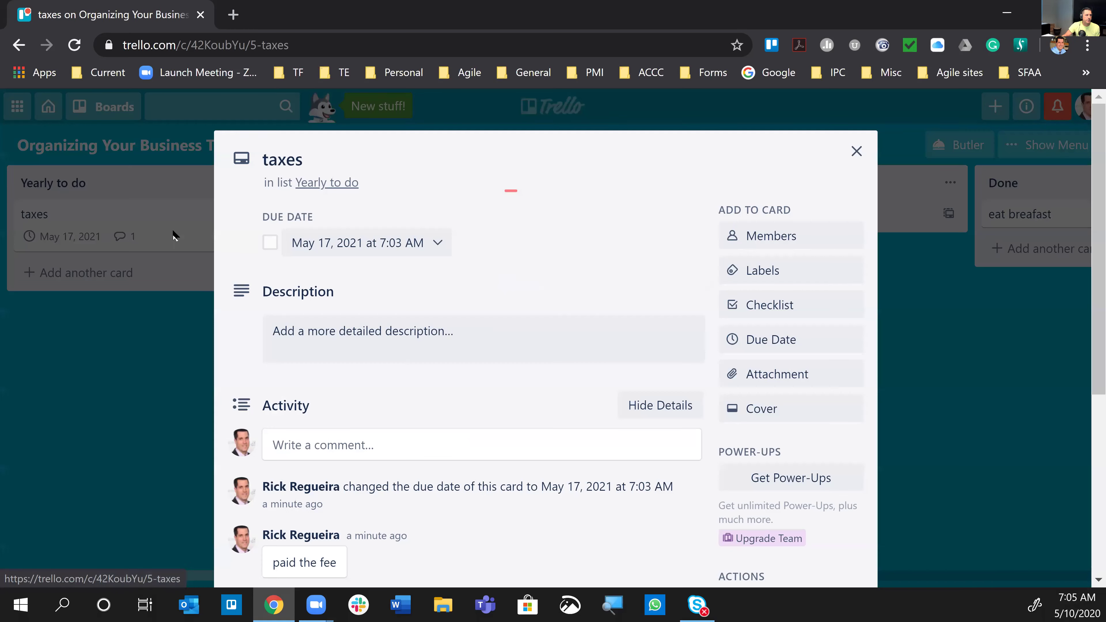
pyautogui.click(856, 151)
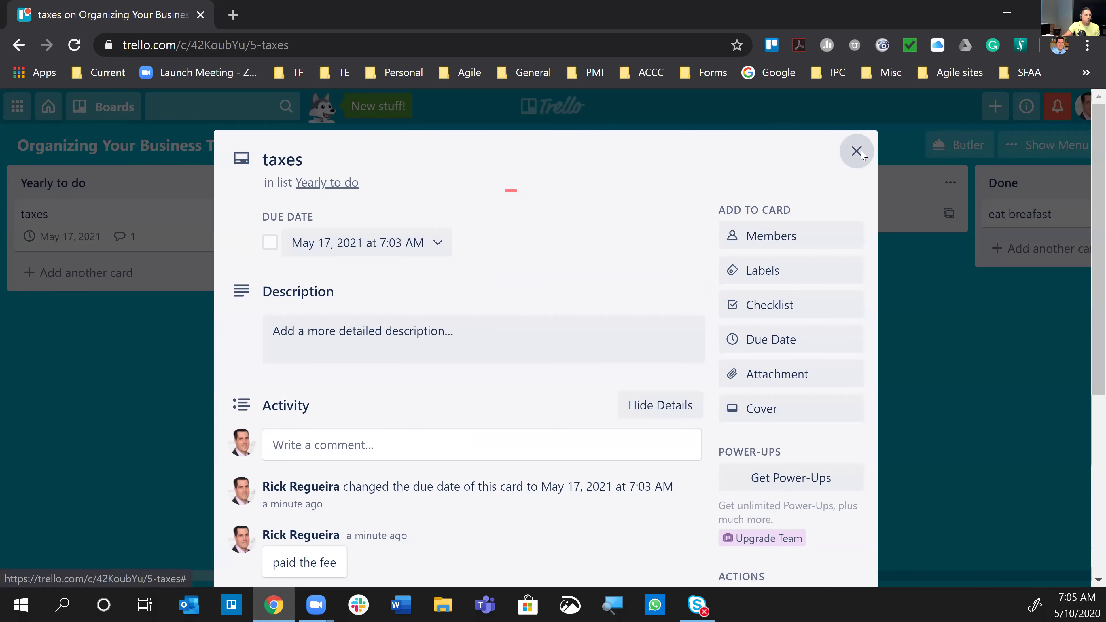
pyautogui.click(225, 183)
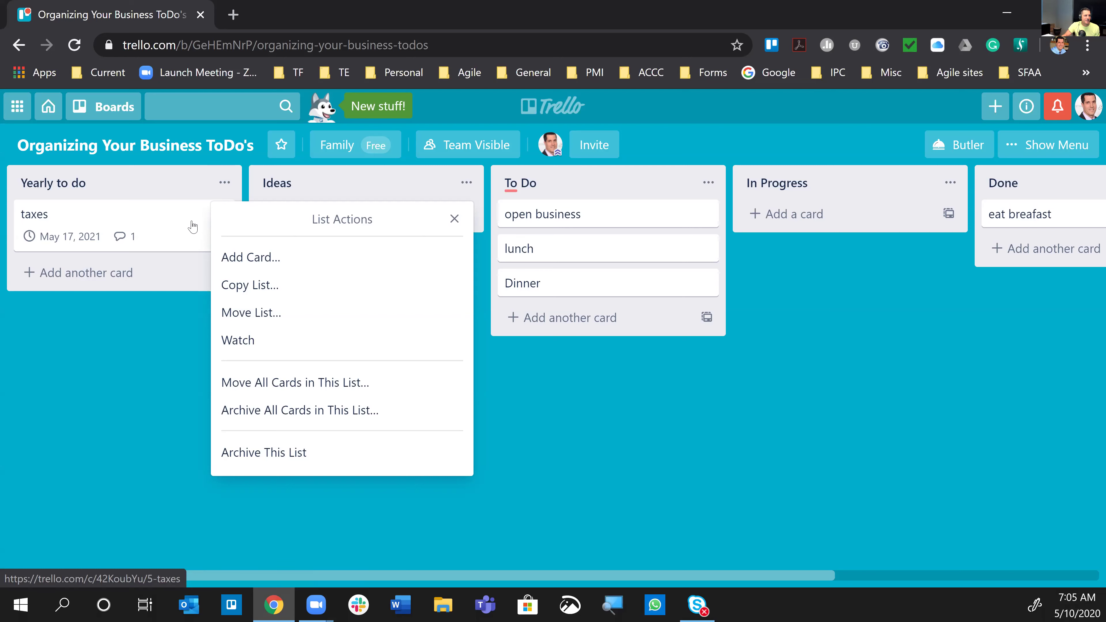
pyautogui.click(133, 321)
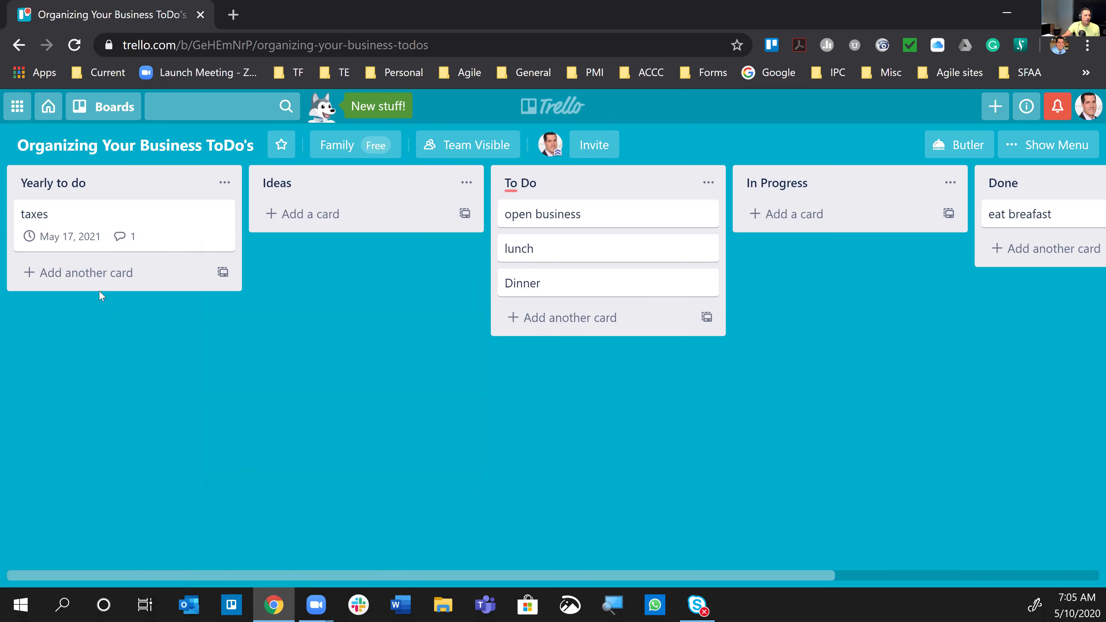
# - Add a card titled "test" to the "Yearly to do" list and view the sorting options available for that list
pyautogui.click(87, 273)
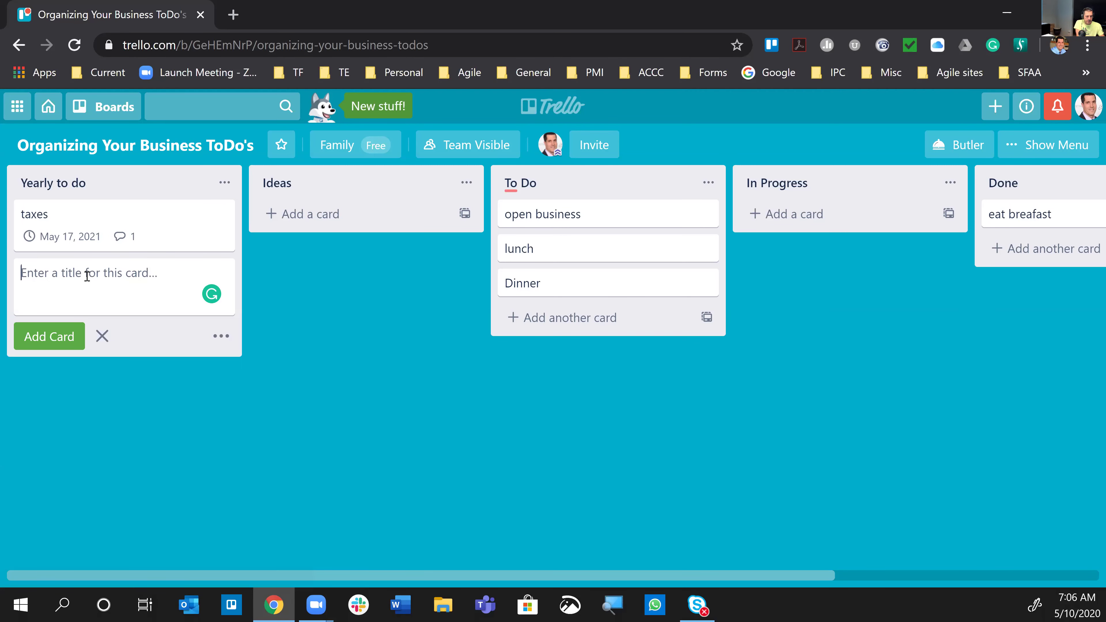
pyautogui.write('test')
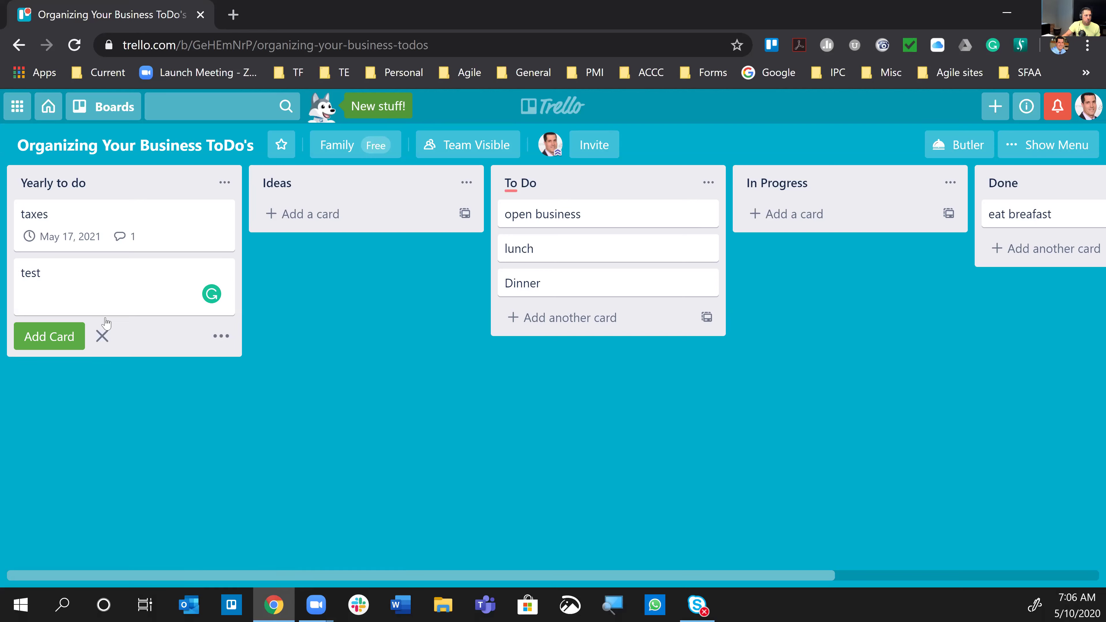
pyautogui.click(55, 336)
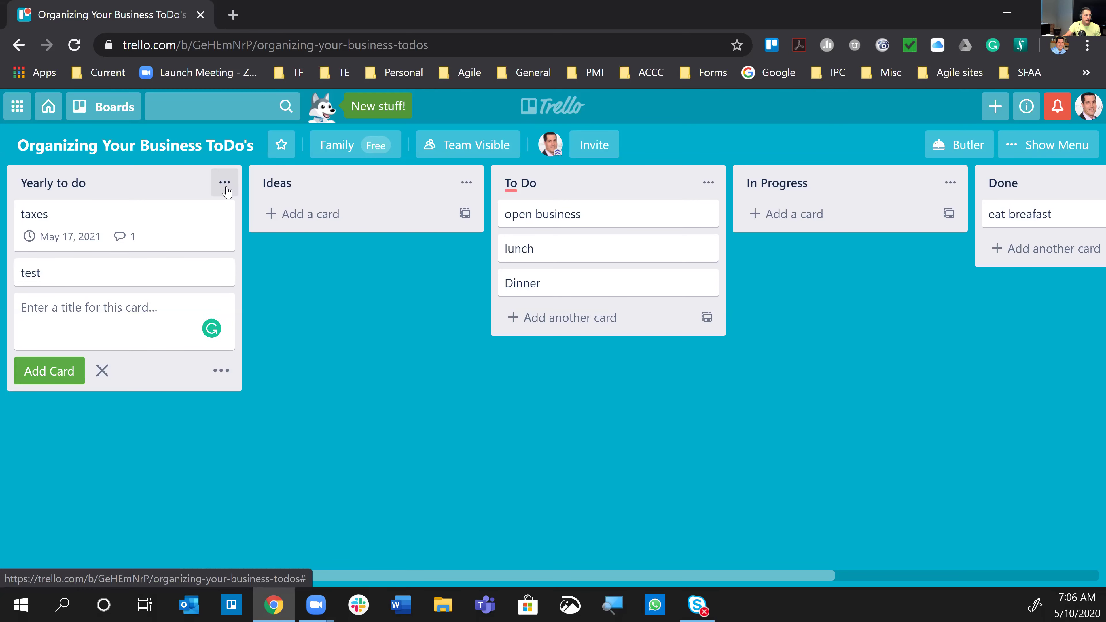
pyautogui.click(225, 182)
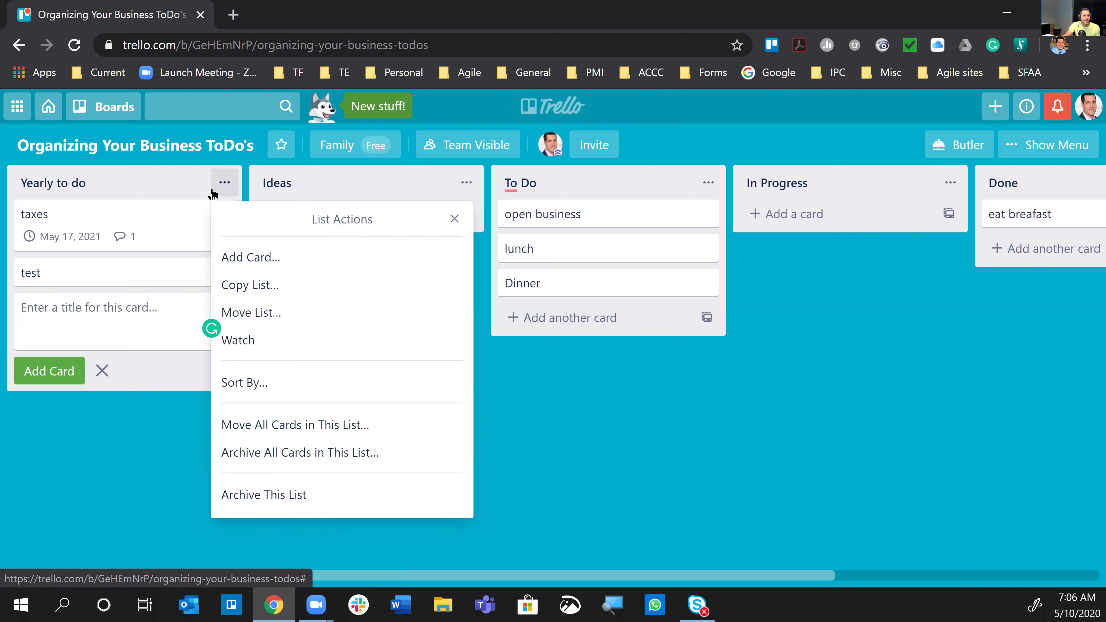
pyautogui.click(262, 384)
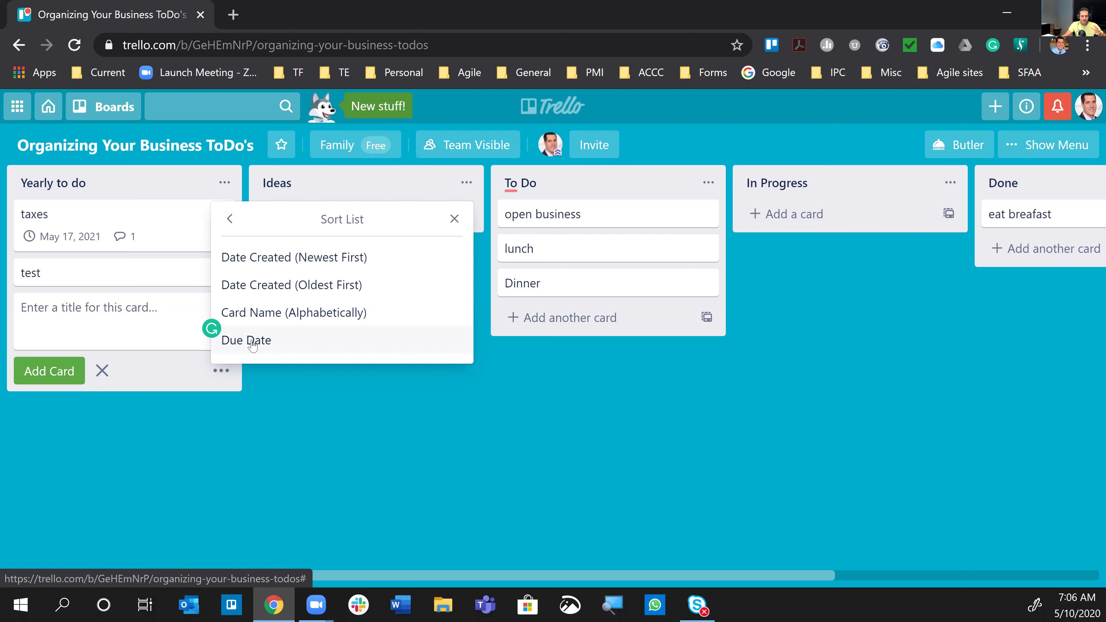
pyautogui.click(454, 219)
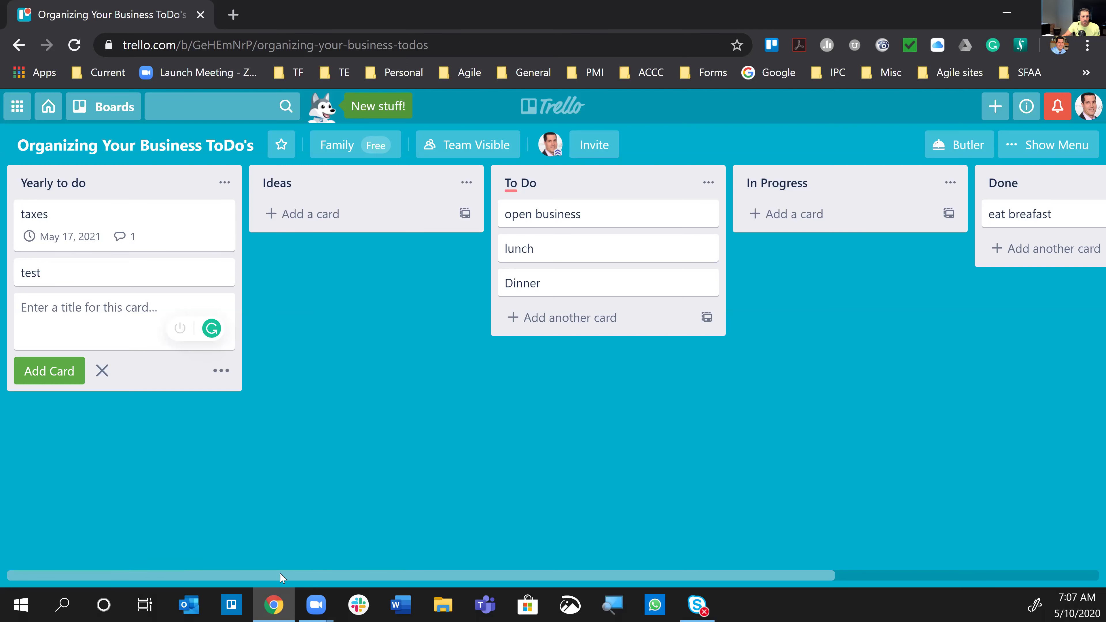
# - Create a list titled "Monthly" and move it between the "Yearly to do" and Ideas lists
pyautogui.moveTo(355, 576); pyautogui.dragTo(592, 544)
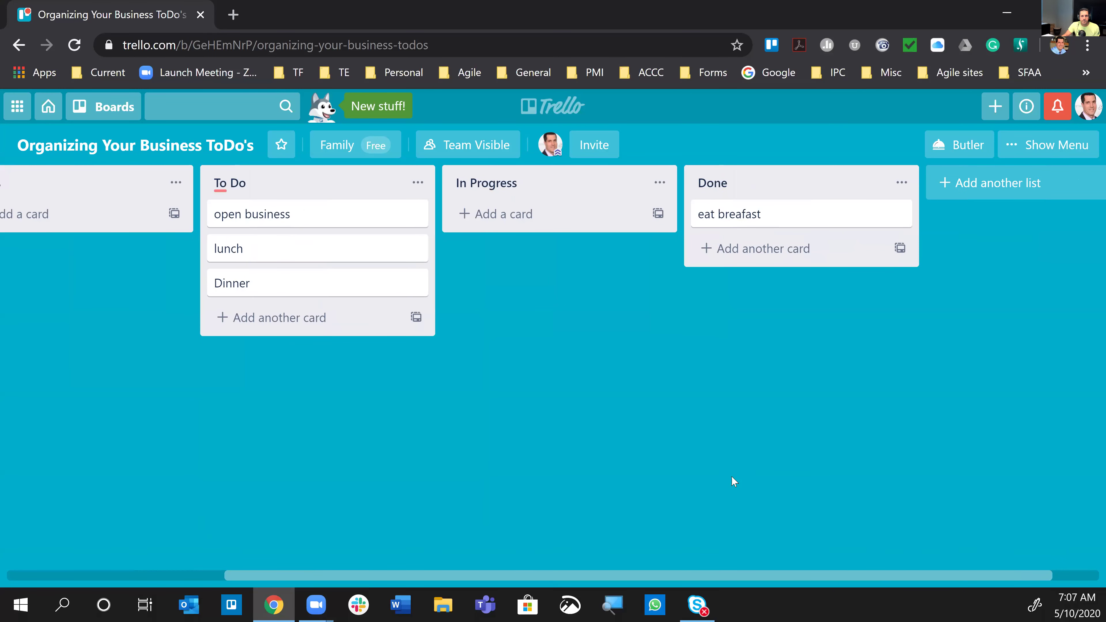
pyautogui.click(965, 198)
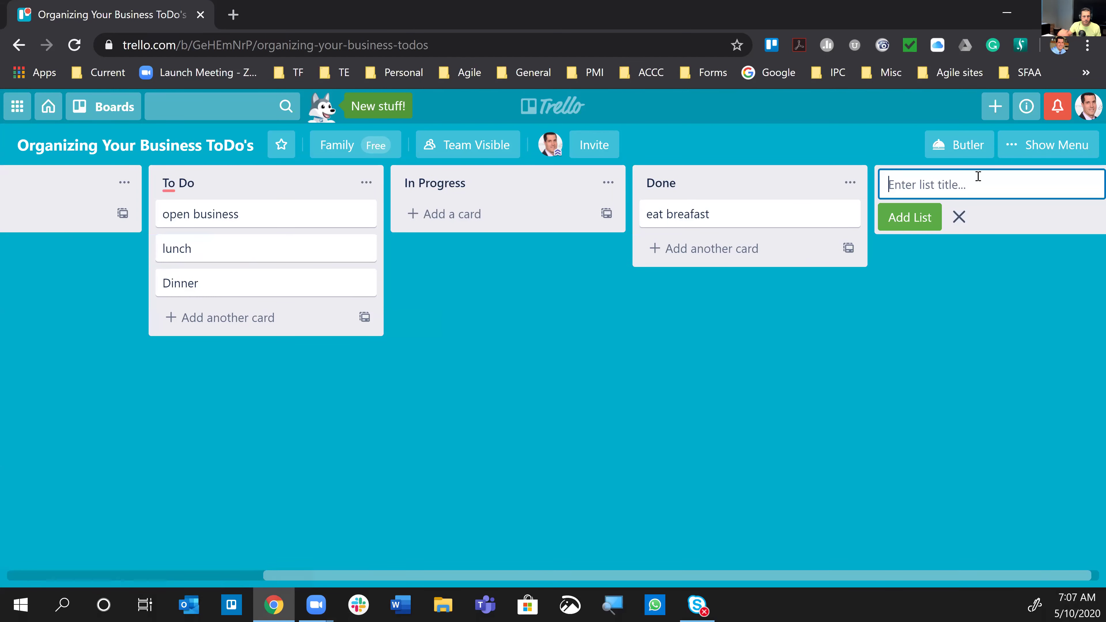
pyautogui.write('Monthly')
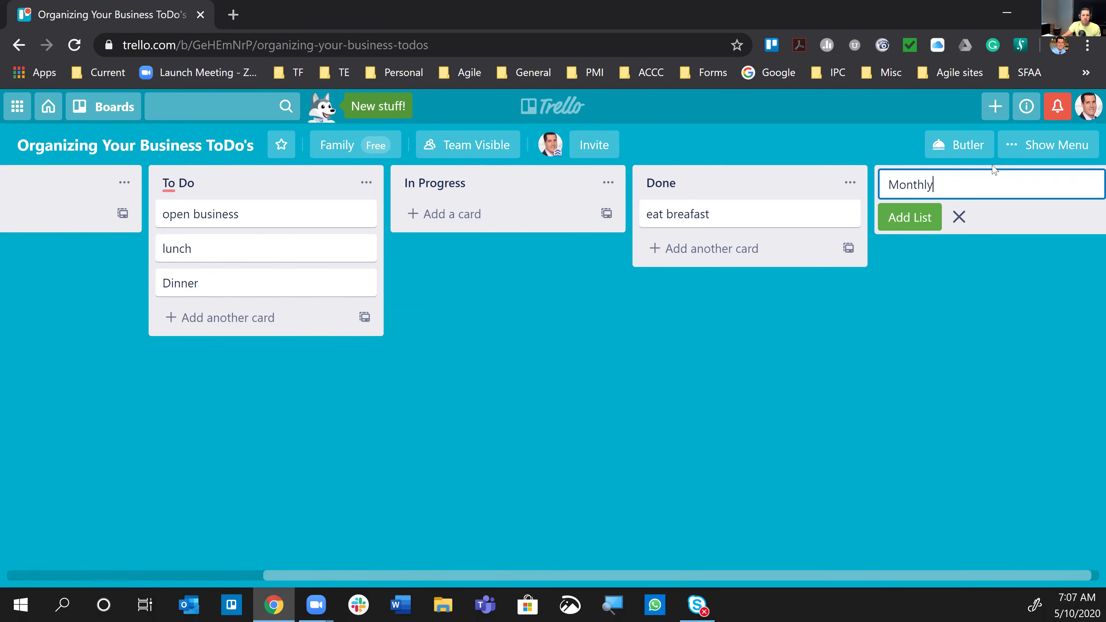
pyautogui.click(897, 218)
pyautogui.moveTo(772, 181); pyautogui.dragTo(385, 180)
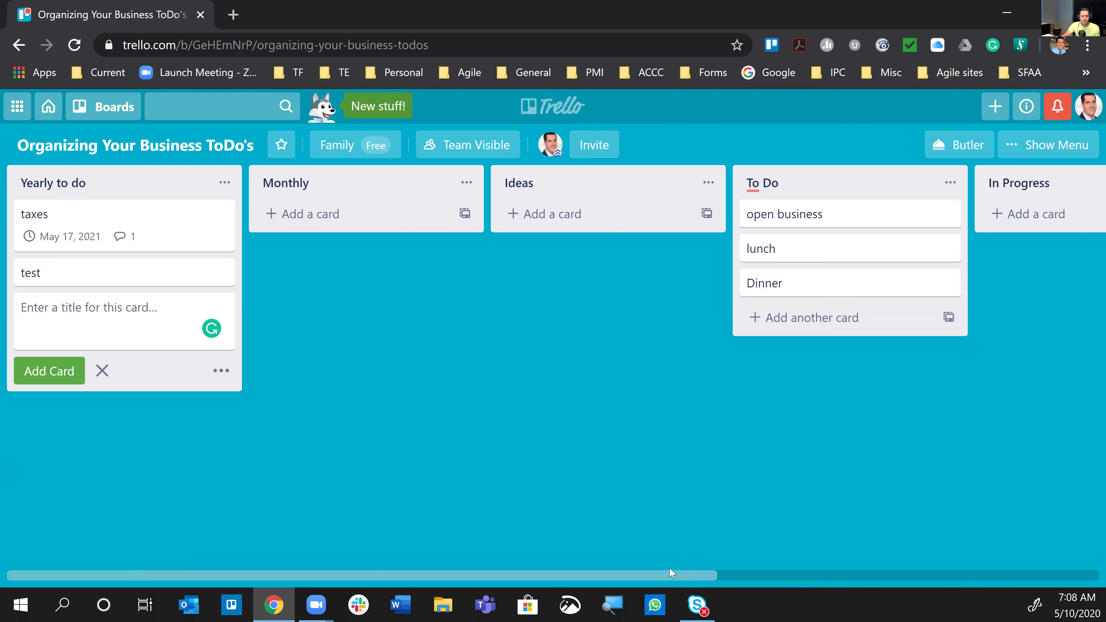
# - Create a list titled "archive" after Done and move the "eat breafast" card from Done into it
pyautogui.moveTo(668, 573); pyautogui.dragTo(968, 585)
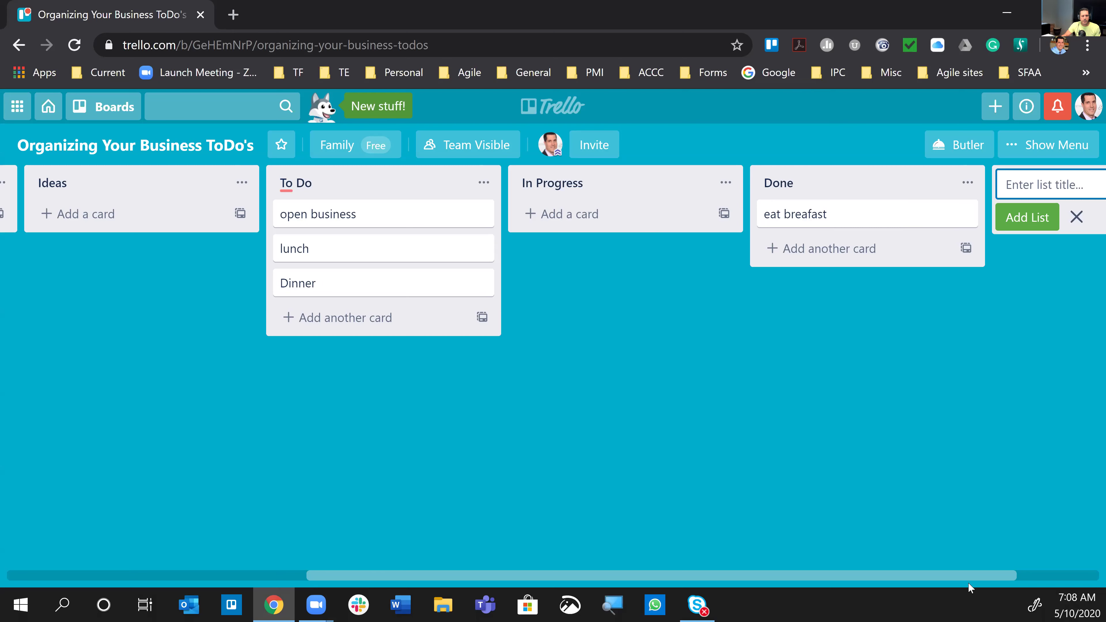
pyautogui.moveTo(967, 582); pyautogui.dragTo(604, 543)
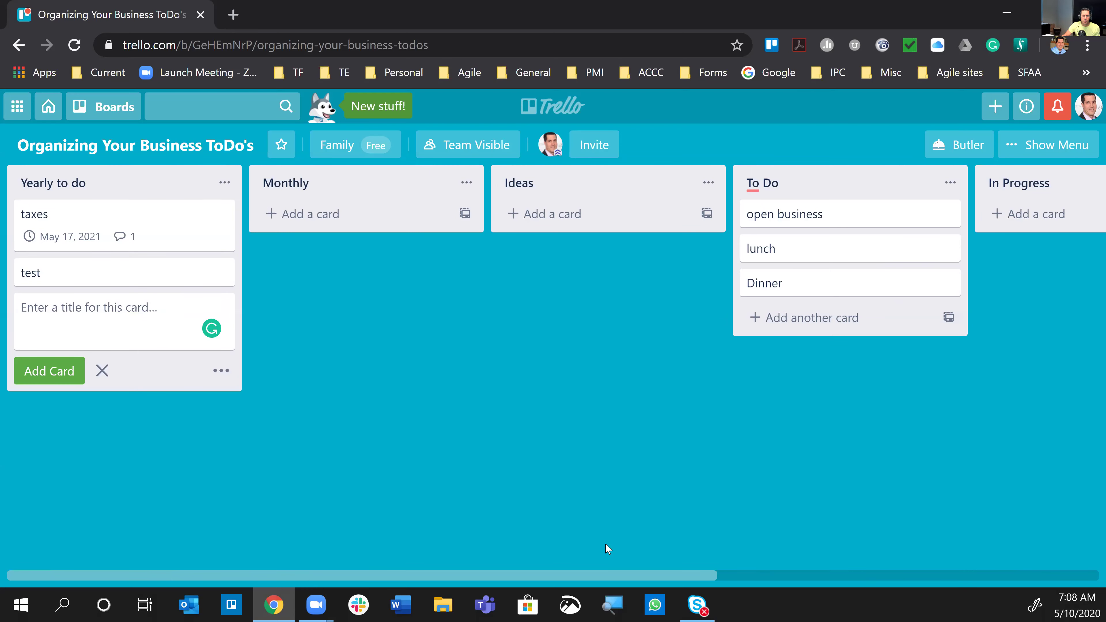
pyautogui.moveTo(658, 549); pyautogui.dragTo(1018, 557)
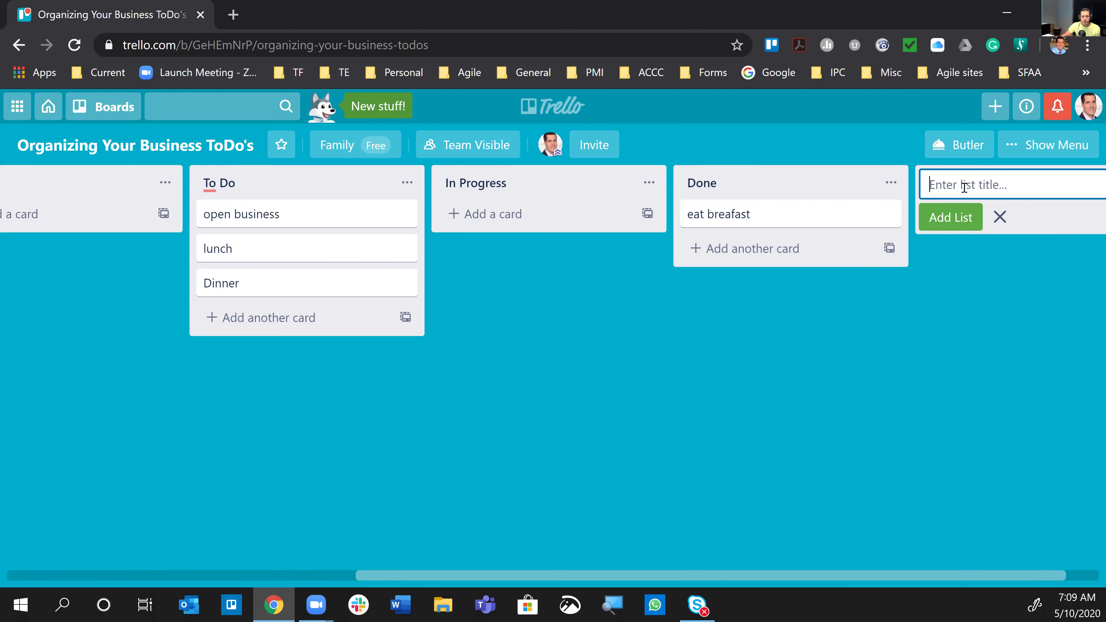
pyautogui.write('archive')
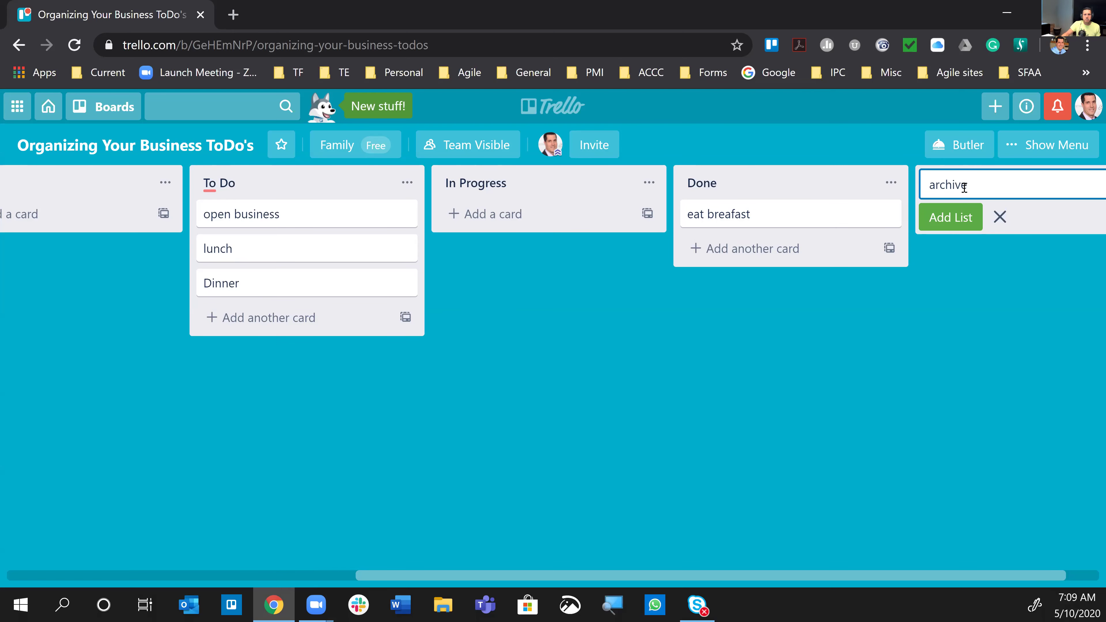
pyautogui.click(949, 218)
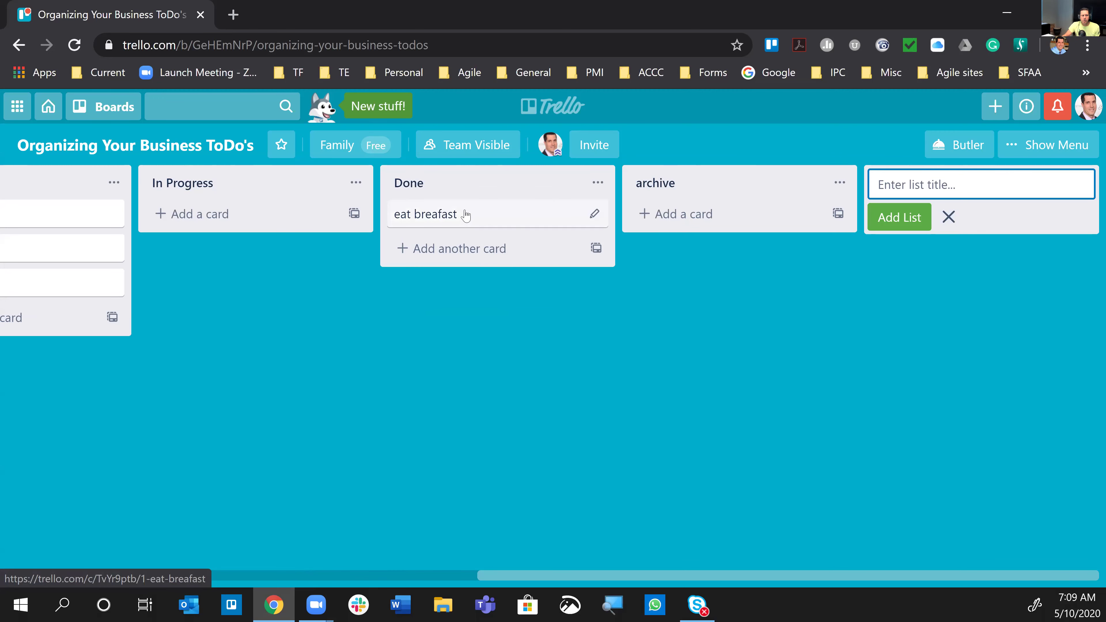
pyautogui.moveTo(464, 215); pyautogui.dragTo(718, 218)
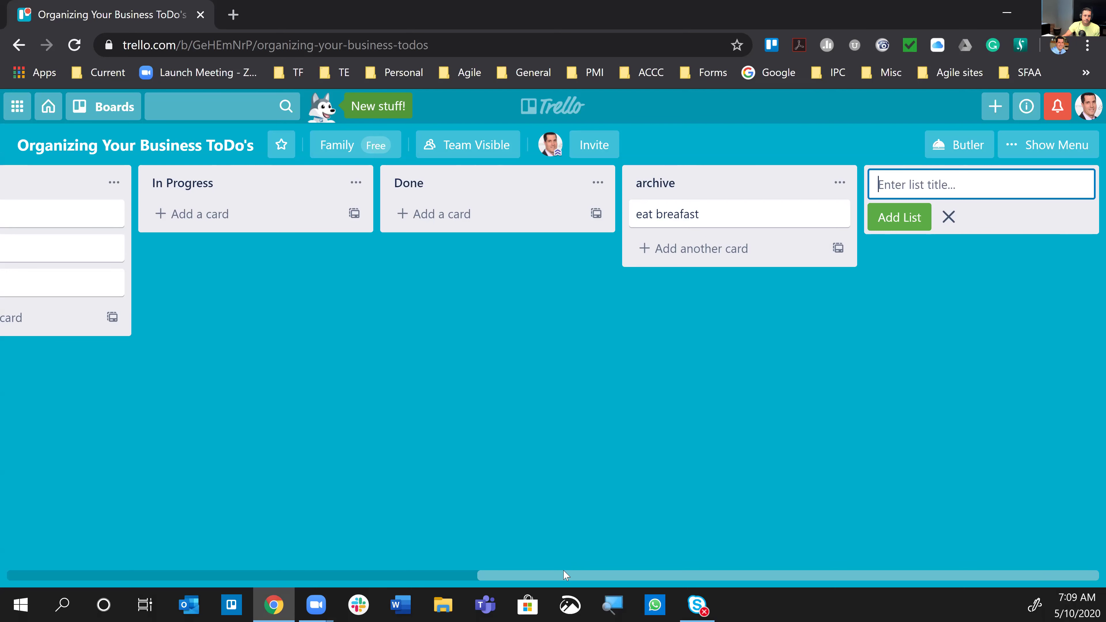
pyautogui.moveTo(561, 575); pyautogui.dragTo(77, 566)
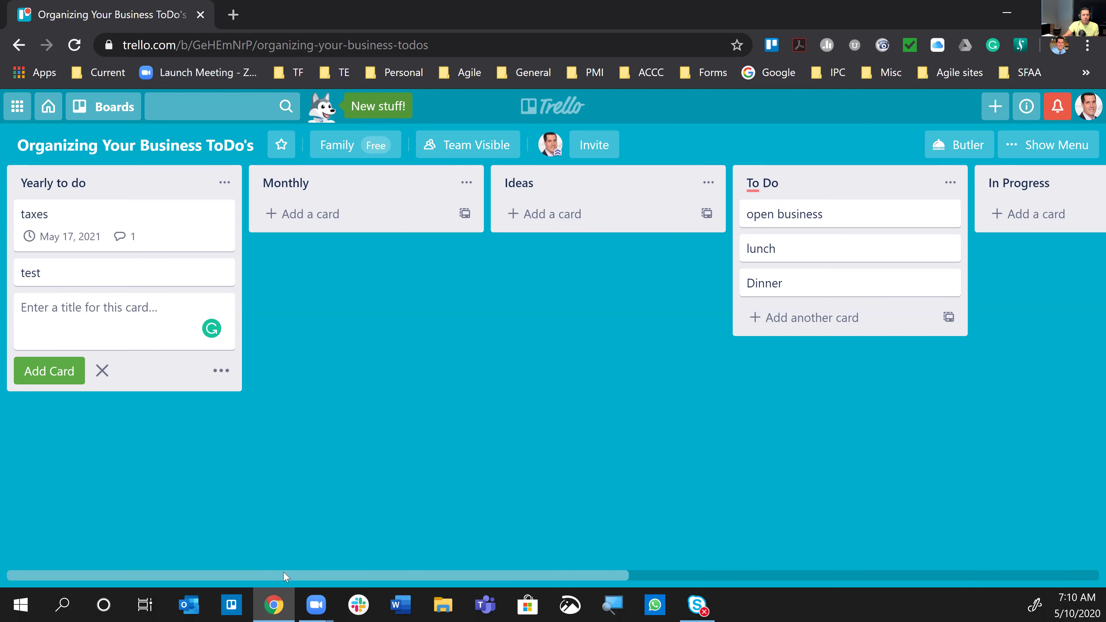
pyautogui.moveTo(283, 575); pyautogui.dragTo(459, 587)
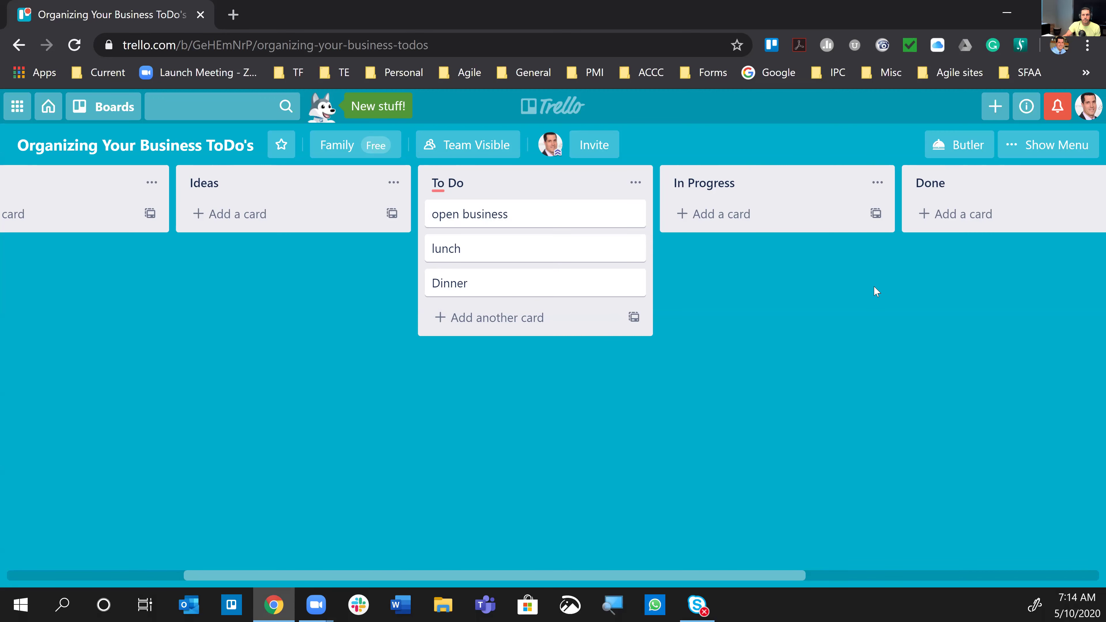
pyautogui.hotkey('alt', 'Tab')
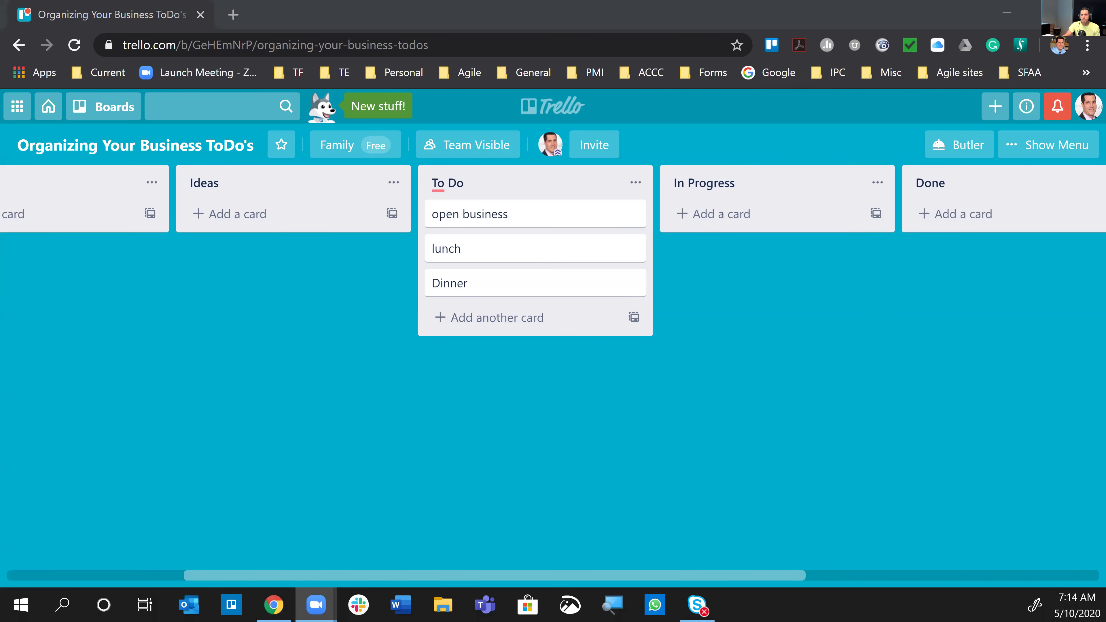